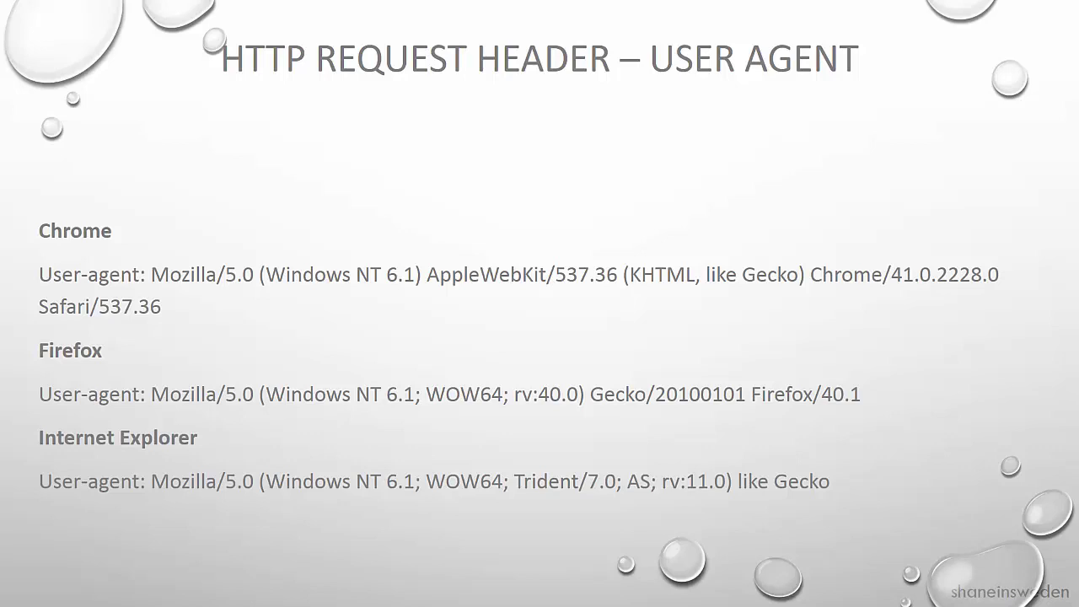
Underline the Chrome heading and circle the Chrome and Firefox user-agent strings in red ink.
{"action": "left_click_drag", "start_coordinate": [40, 251], "coordinate": [127, 248]}
{"action": "mouse_move", "coordinate": [47, 262]}
{"action": "left_mouse_down"}
{"action": "mouse_move", "coordinate": [196, 324]}
{"action": "mouse_move", "coordinate": [762, 324]}
{"action": "mouse_move", "coordinate": [952, 277]}
{"action": "mouse_move", "coordinate": [546, 250]}
{"action": "mouse_move", "coordinate": [131, 249]}
{"action": "left_mouse_up"}
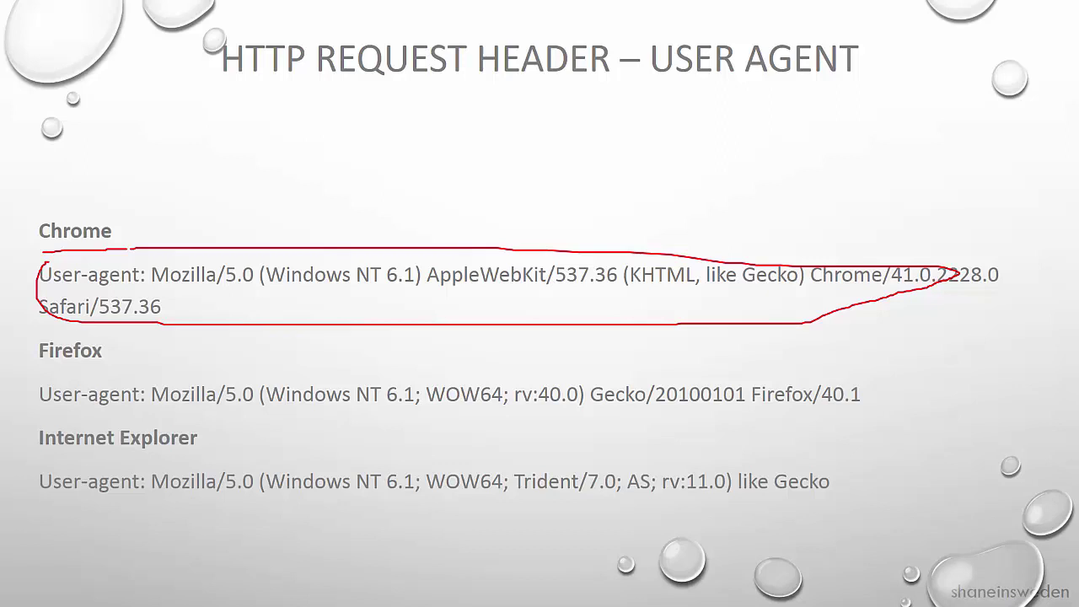
{"action": "mouse_move", "coordinate": [27, 377]}
{"action": "left_mouse_down"}
{"action": "mouse_move", "coordinate": [66, 405]}
{"action": "mouse_move", "coordinate": [679, 437]}
{"action": "mouse_move", "coordinate": [809, 400]}
{"action": "mouse_move", "coordinate": [96, 366]}
{"action": "mouse_move", "coordinate": [34, 376]}
{"action": "left_mouse_up"}
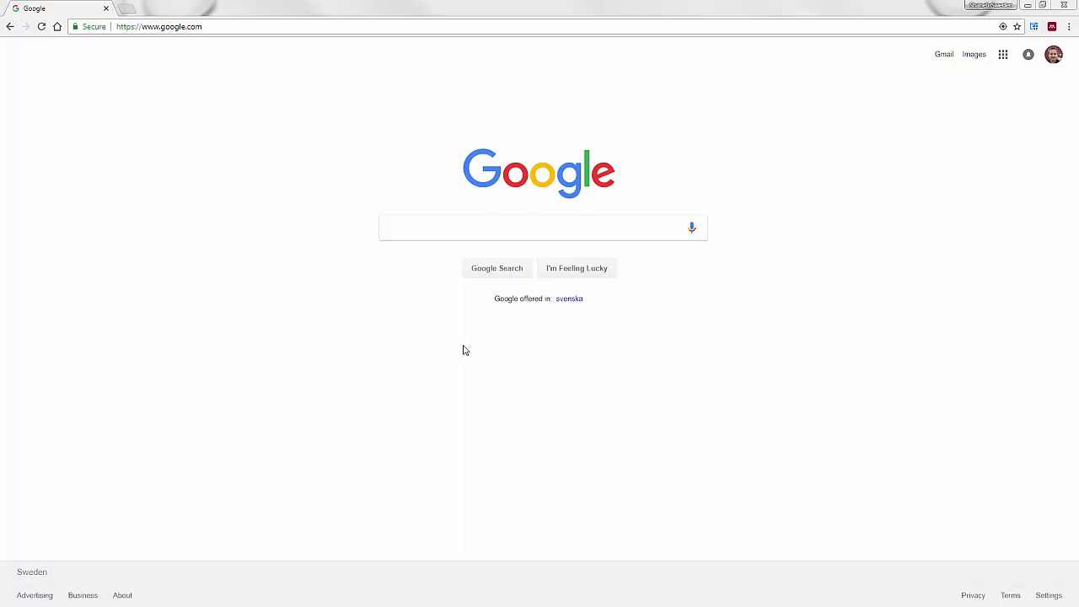
{"action": "right_click", "coordinate": [421, 353]}
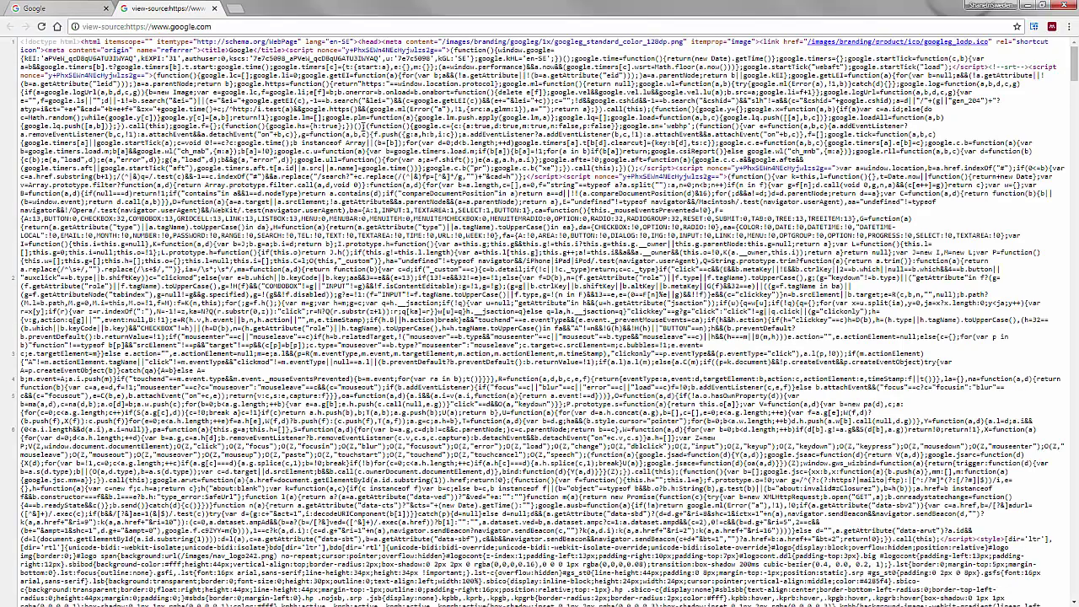
{"action": "left_click", "coordinate": [214, 9]}
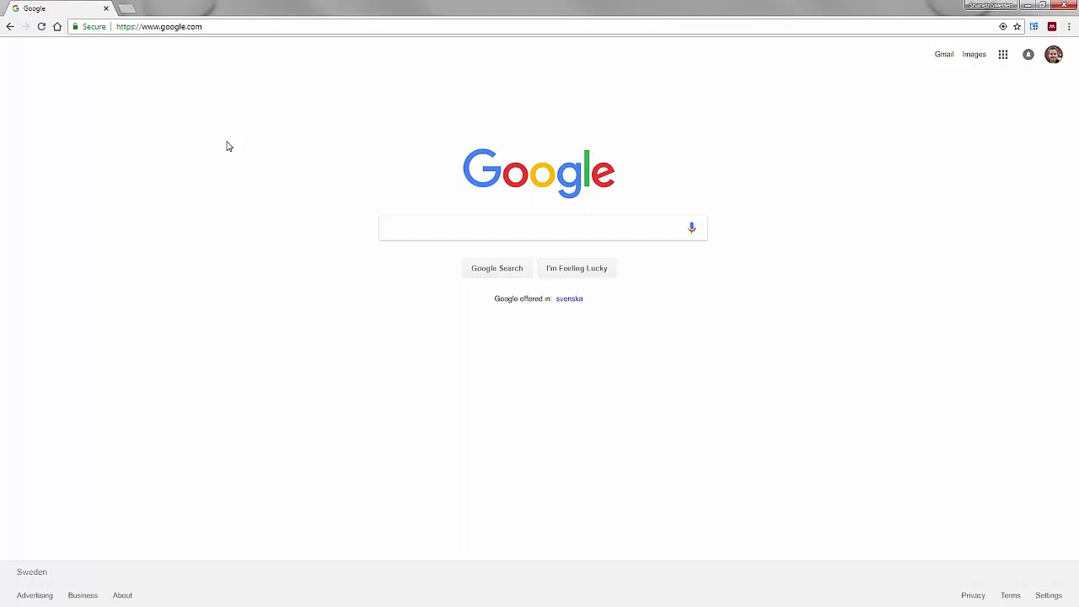
Open Developer Tools beside the Google homepage through the Chrome menu's More tools submenu.
{"action": "left_click", "coordinate": [1069, 27]}
{"action": "mouse_move", "coordinate": [995, 191]}
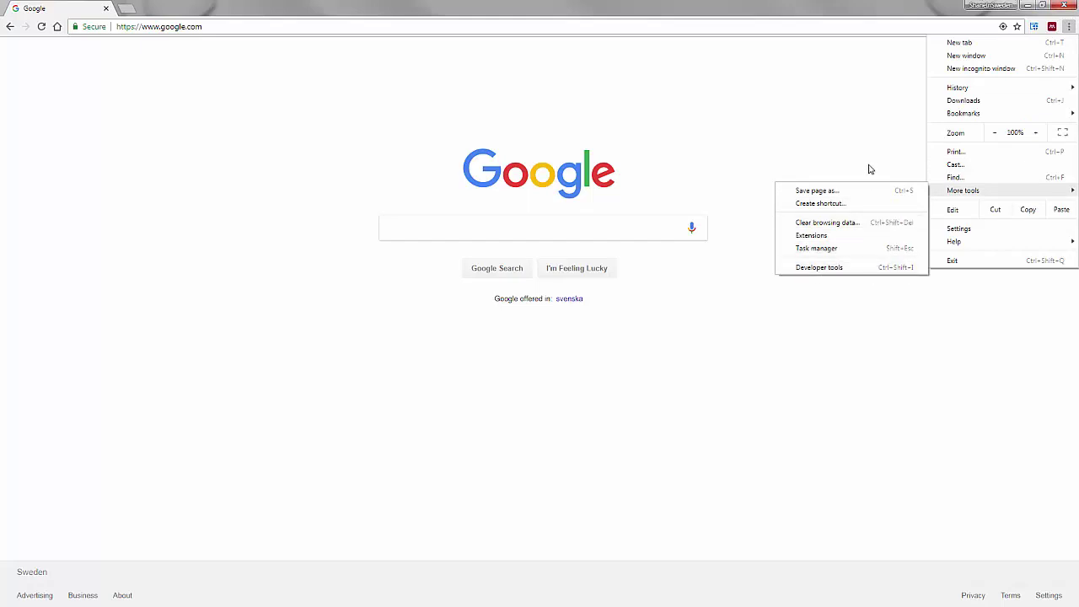
{"action": "left_click", "coordinate": [857, 118]}
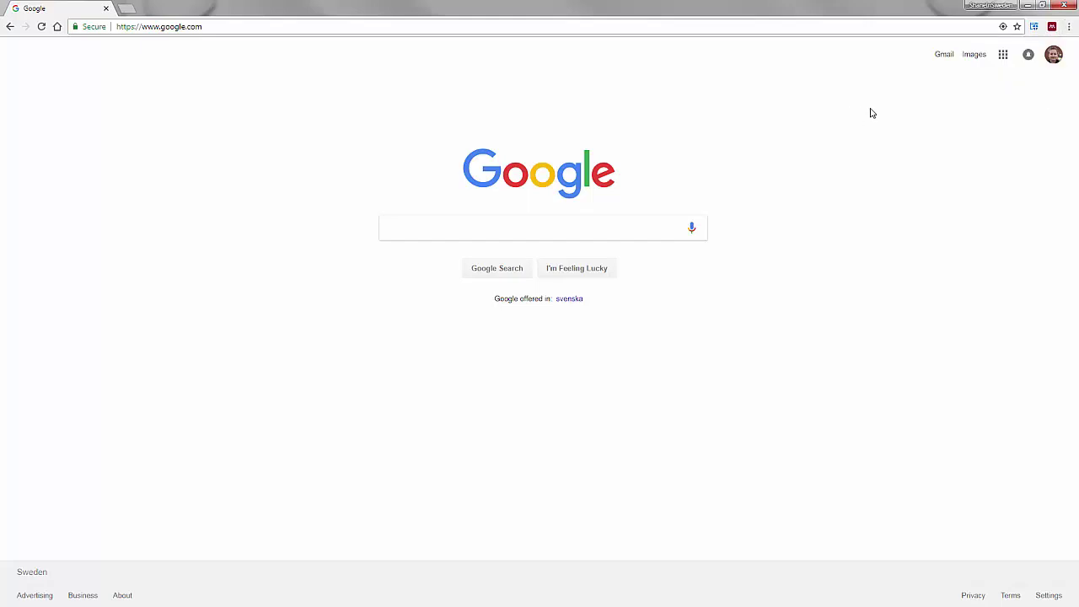
{"action": "left_click", "coordinate": [1068, 27]}
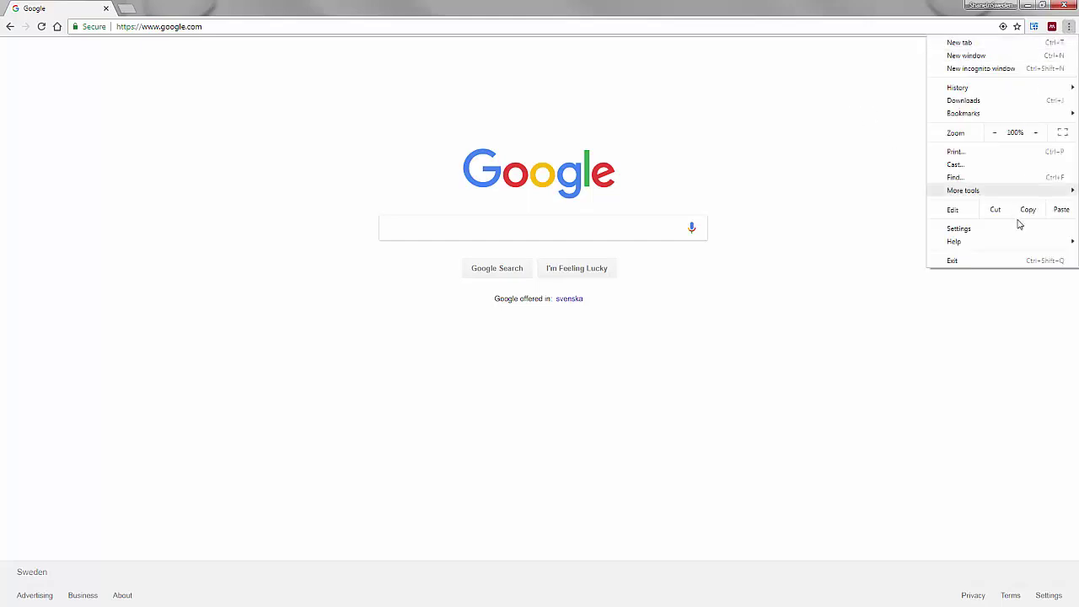
{"action": "mouse_move", "coordinate": [982, 192]}
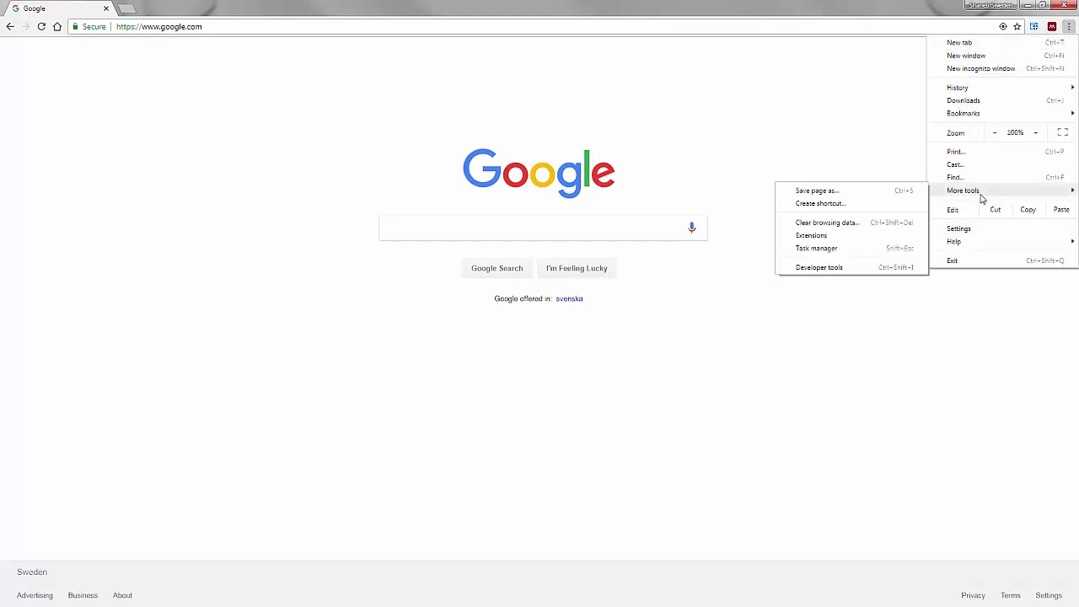
{"action": "left_click", "coordinate": [833, 267]}
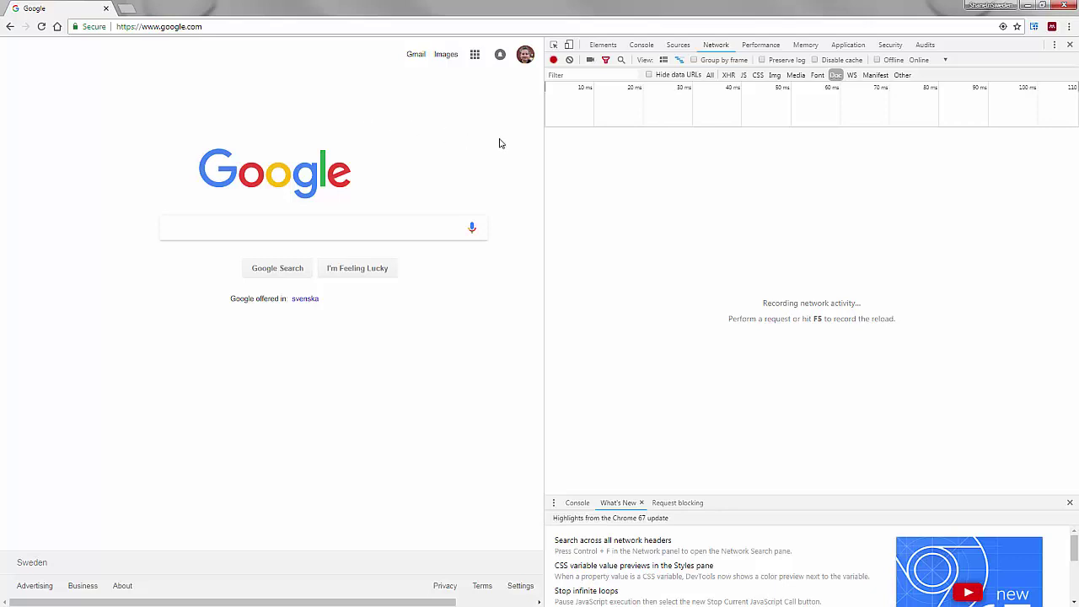
{"action": "left_click", "coordinate": [715, 44]}
{"action": "left_click", "coordinate": [42, 27]}
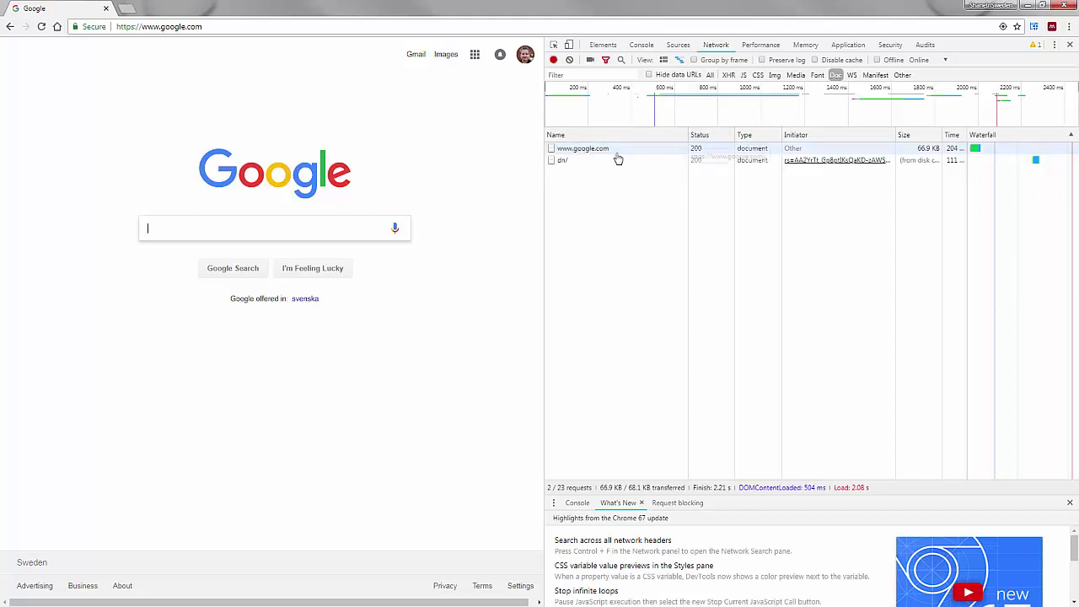
{"action": "left_click", "coordinate": [591, 149]}
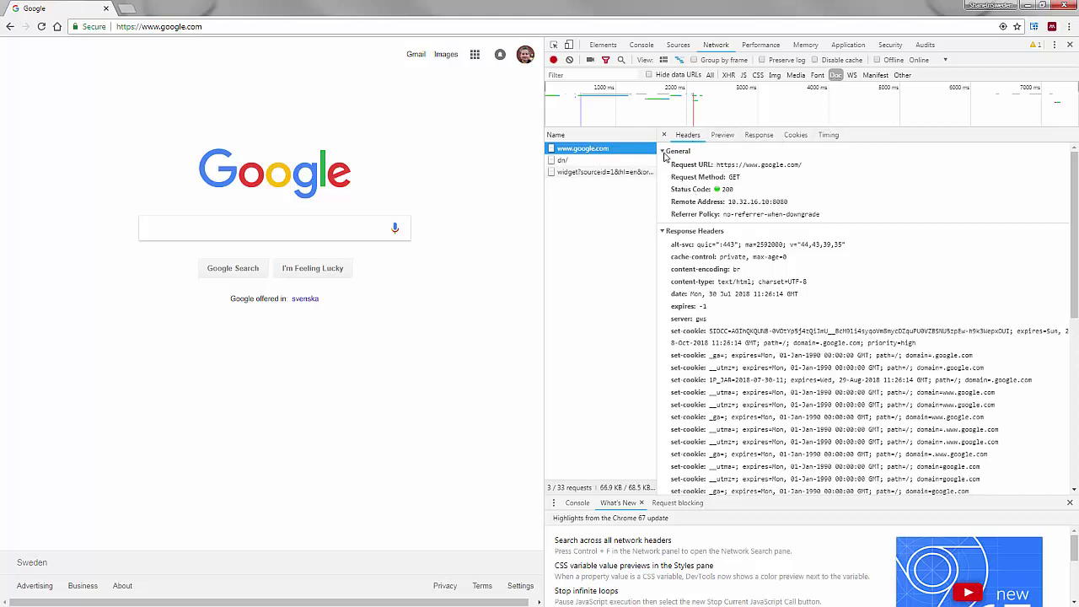
Collapse Response Headers, highlight the user-agent request header, then collapse Request Headers.
{"action": "left_click", "coordinate": [663, 231]}
{"action": "left_click", "coordinate": [662, 246]}
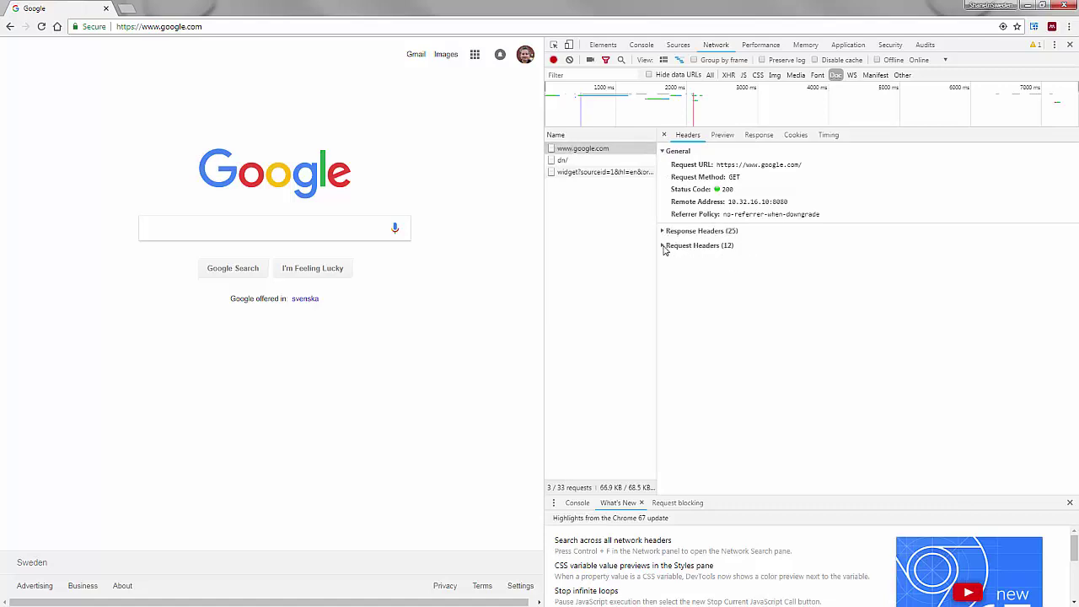
{"action": "left_click", "coordinate": [662, 246]}
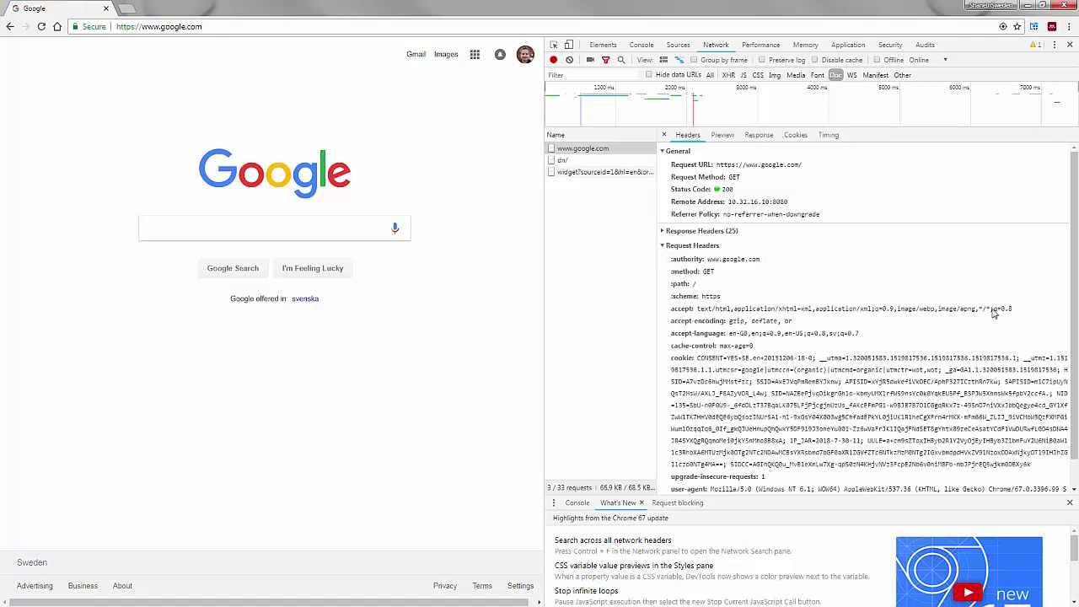
{"action": "scroll", "coordinate": [1059, 305], "scroll_direction": "down", "scroll_amount": 1}
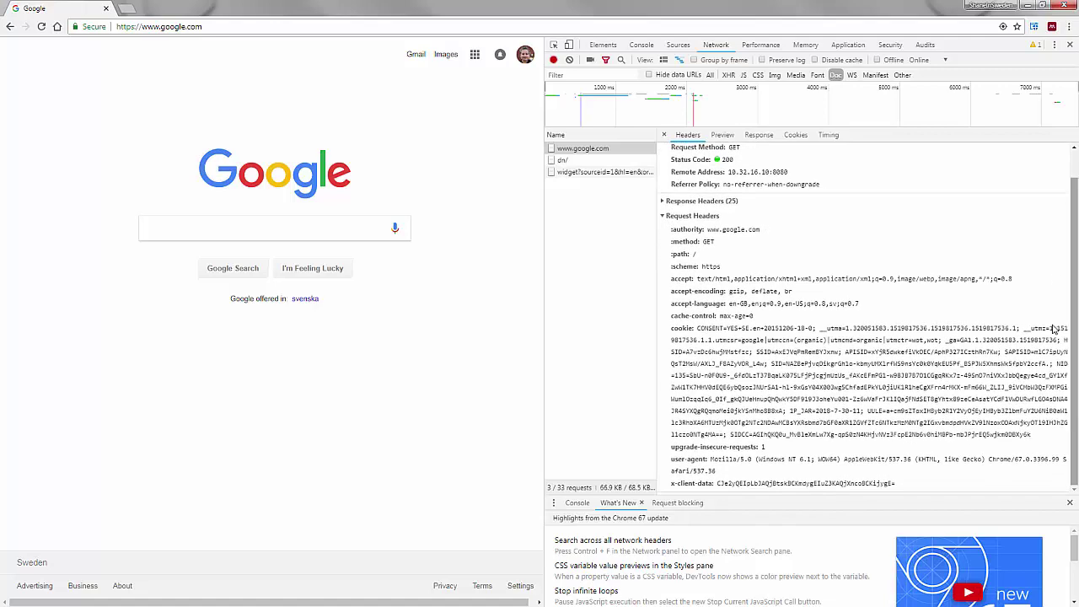
{"action": "left_click_drag", "start_coordinate": [669, 462], "coordinate": [953, 459]}
{"action": "scroll", "coordinate": [866, 205], "scroll_direction": "up", "scroll_amount": 1}
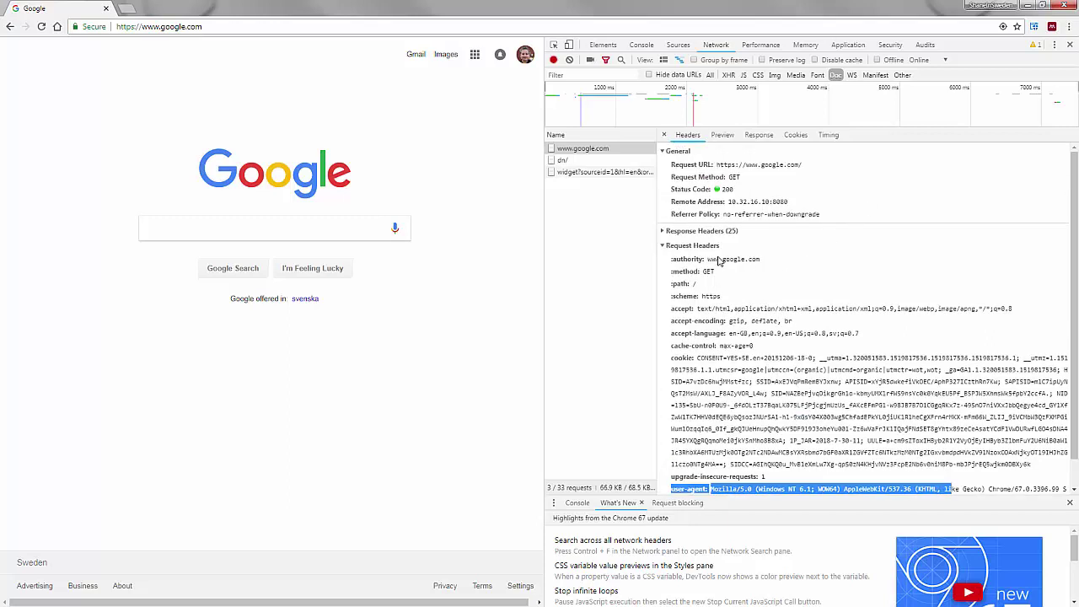
{"action": "left_click", "coordinate": [662, 246]}
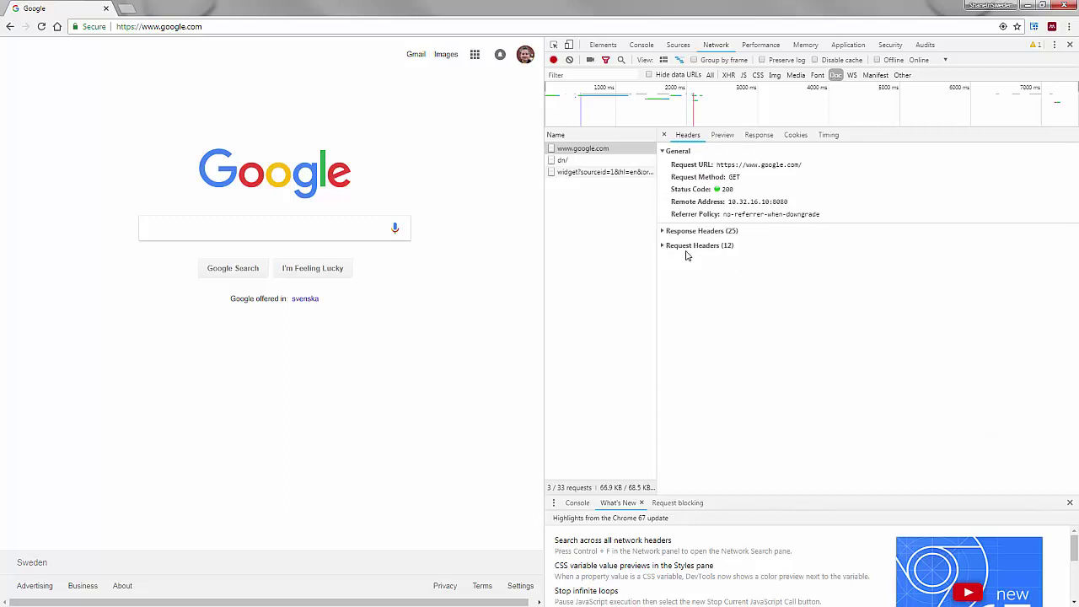
Expand Google's response headers and highlight x-xss-protection and the server header.
{"action": "left_click", "coordinate": [663, 231]}
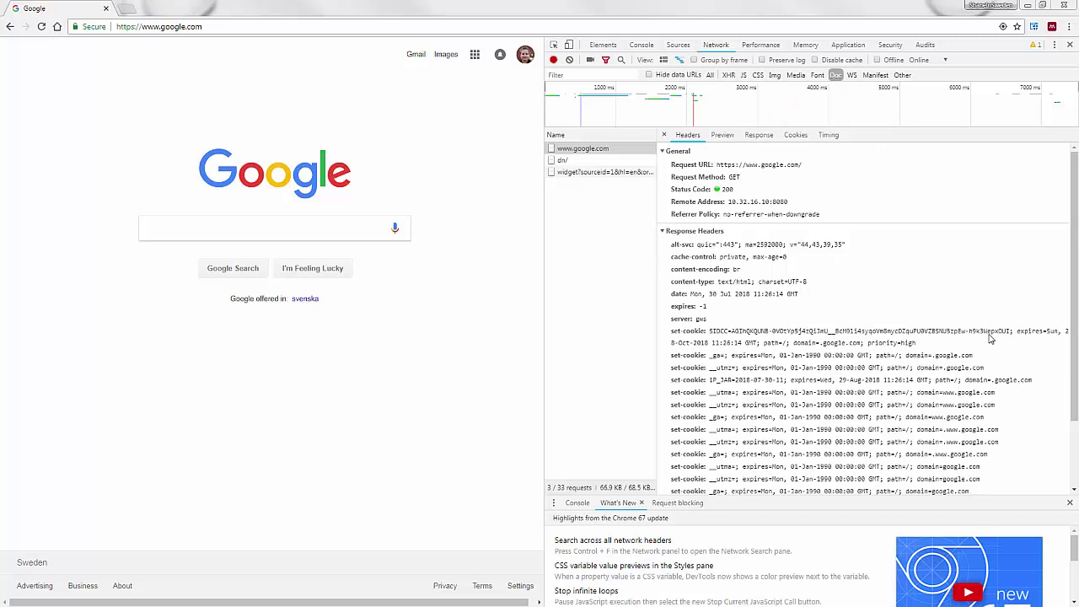
{"action": "scroll", "coordinate": [678, 463], "scroll_direction": "down", "scroll_amount": 2}
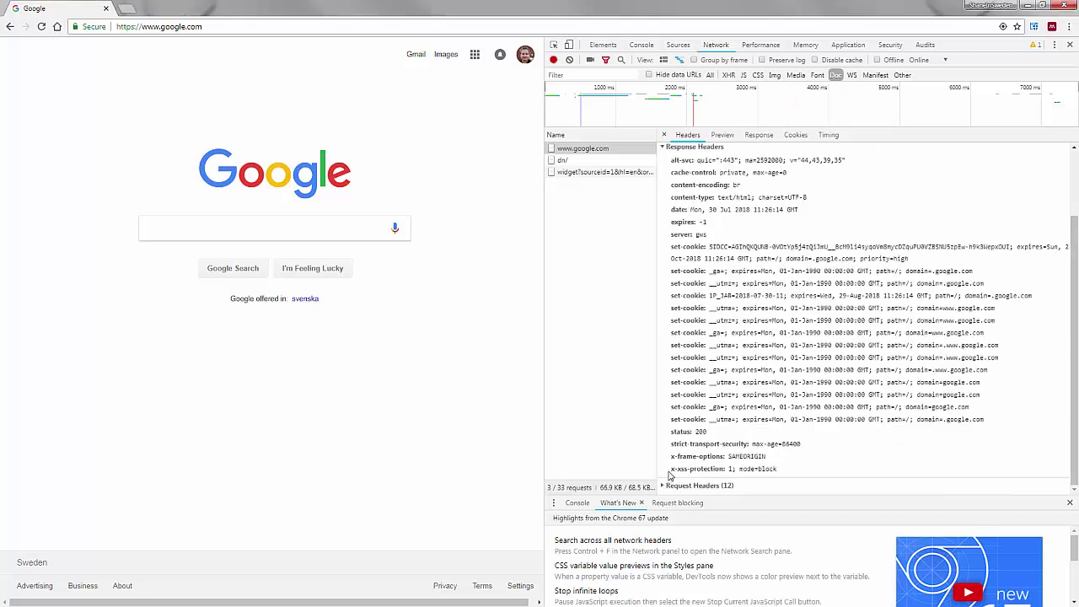
{"action": "left_click_drag", "start_coordinate": [670, 475], "coordinate": [690, 474]}
{"action": "left_click_drag", "start_coordinate": [669, 235], "coordinate": [708, 236]}
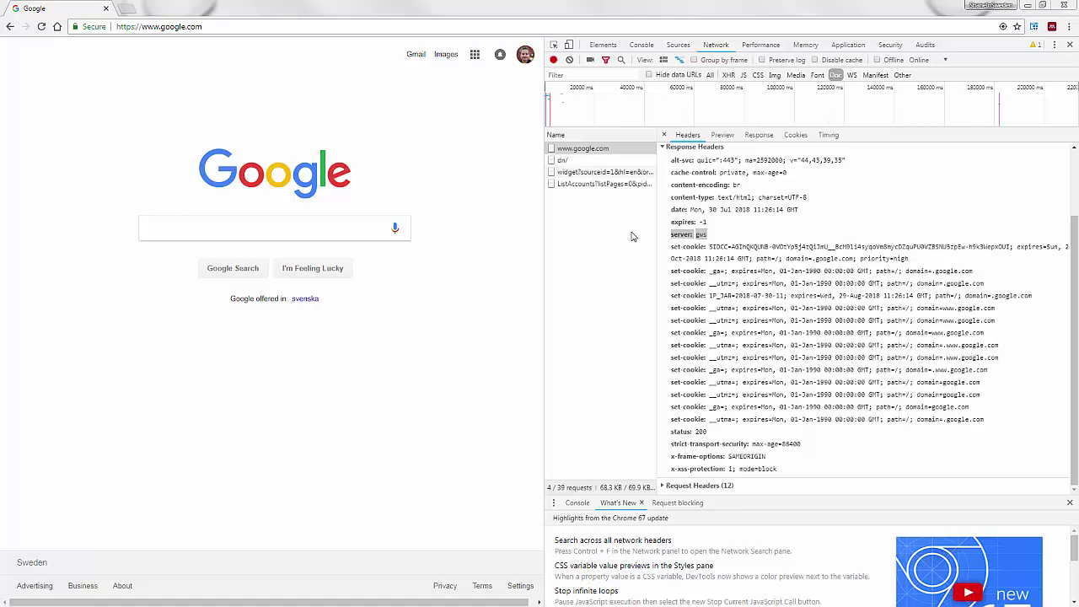
Highlight the user-agent request header value again, then re-expand the response headers.
{"action": "left_click", "coordinate": [664, 148]}
{"action": "left_click", "coordinate": [665, 250]}
{"action": "left_click_drag", "start_coordinate": [670, 460], "coordinate": [788, 462]}
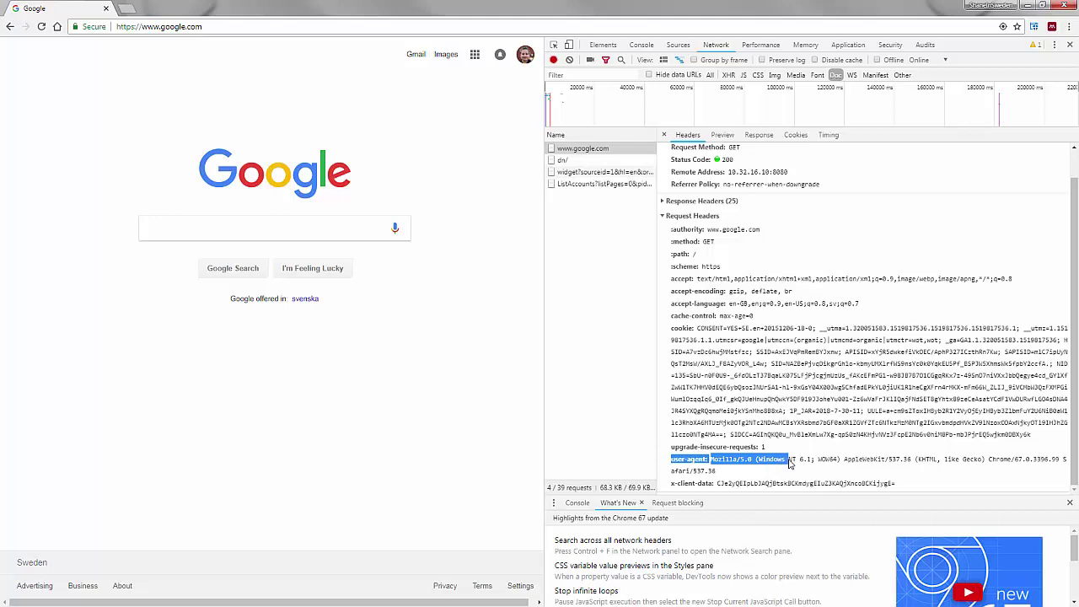
{"action": "left_click", "coordinate": [662, 202]}
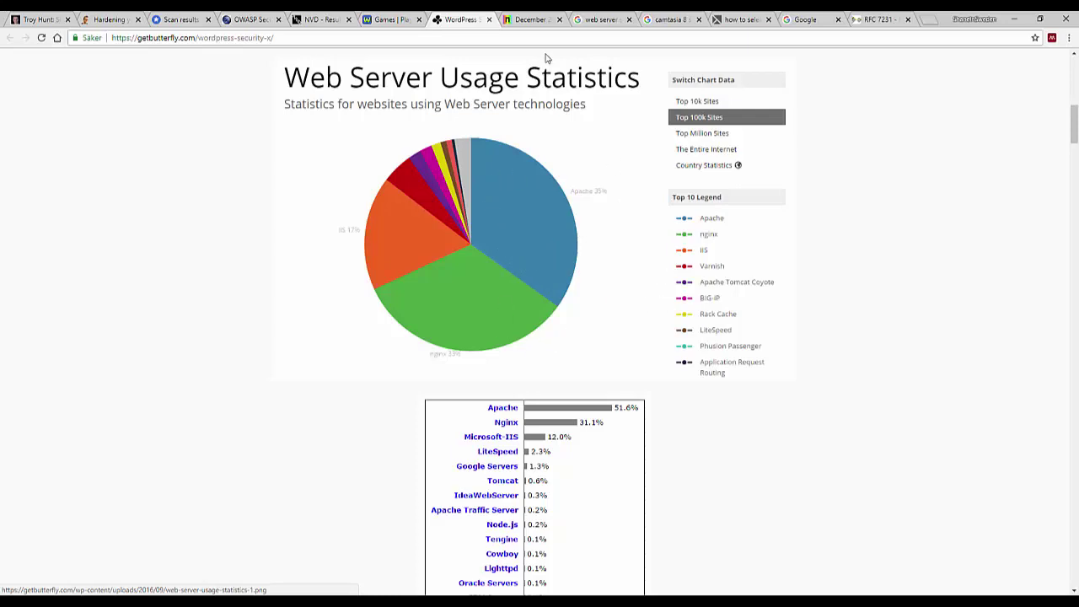
Check the Netcraft web server survey, then return to Google's response headers showing server gws.
{"action": "left_click", "coordinate": [531, 23]}
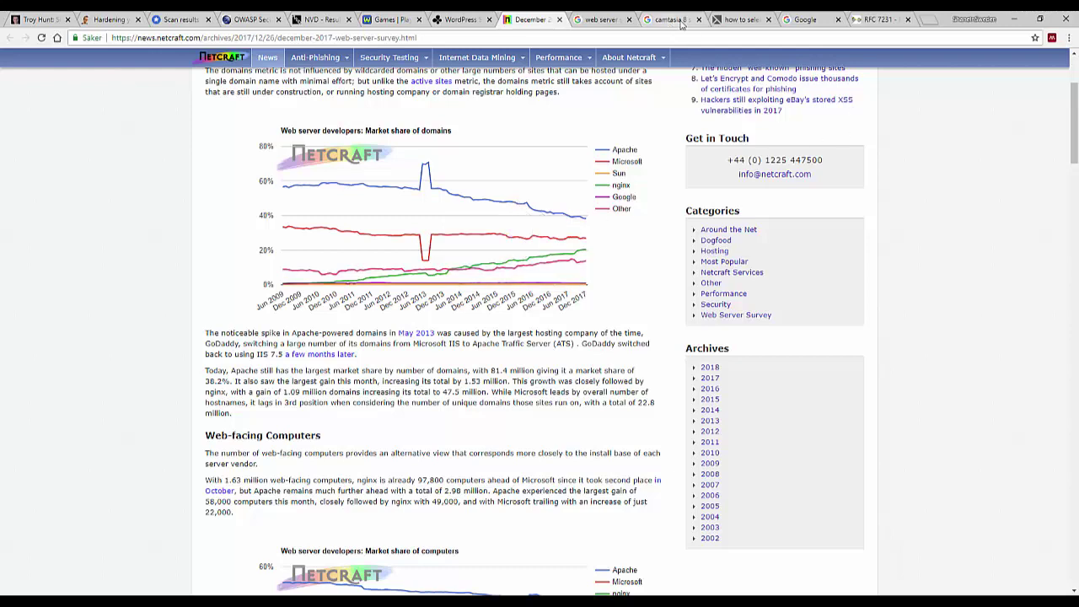
{"action": "left_click", "coordinate": [805, 19]}
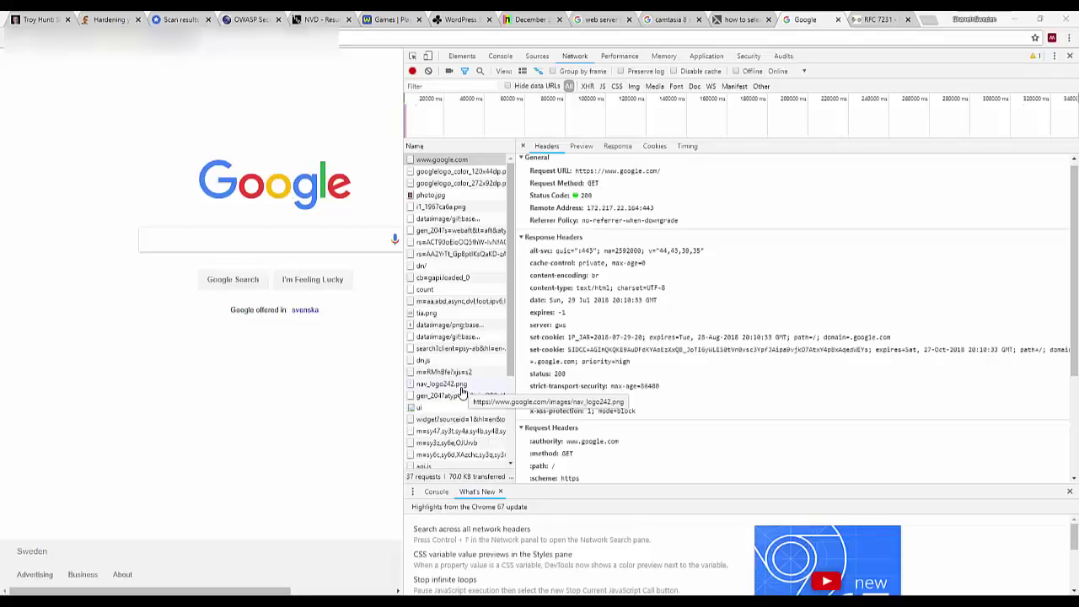
{"action": "left_click", "coordinate": [390, 20]}
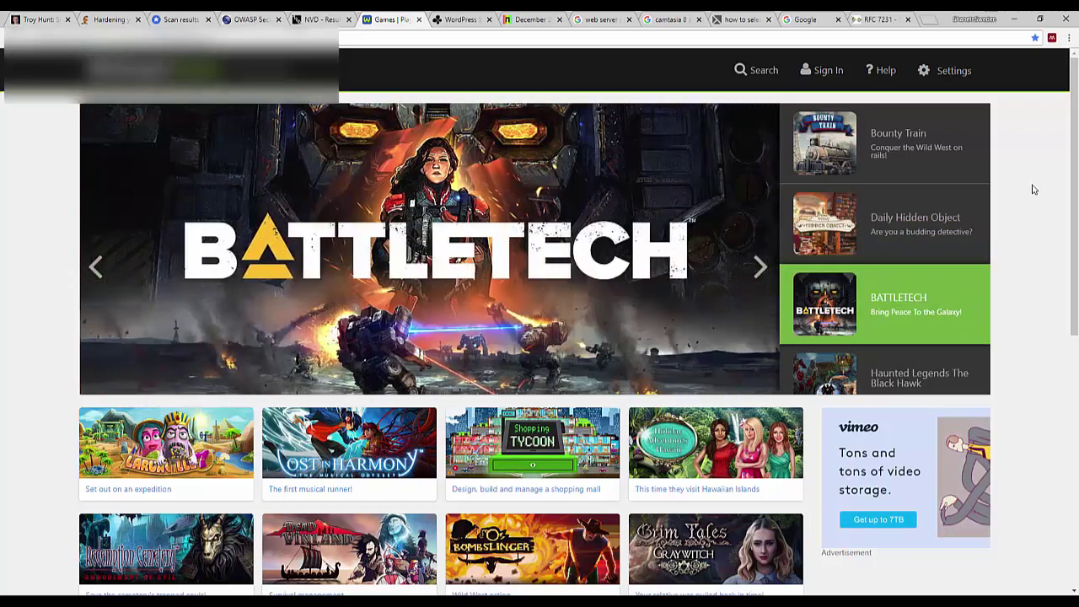
{"action": "key", "text": "F12"}
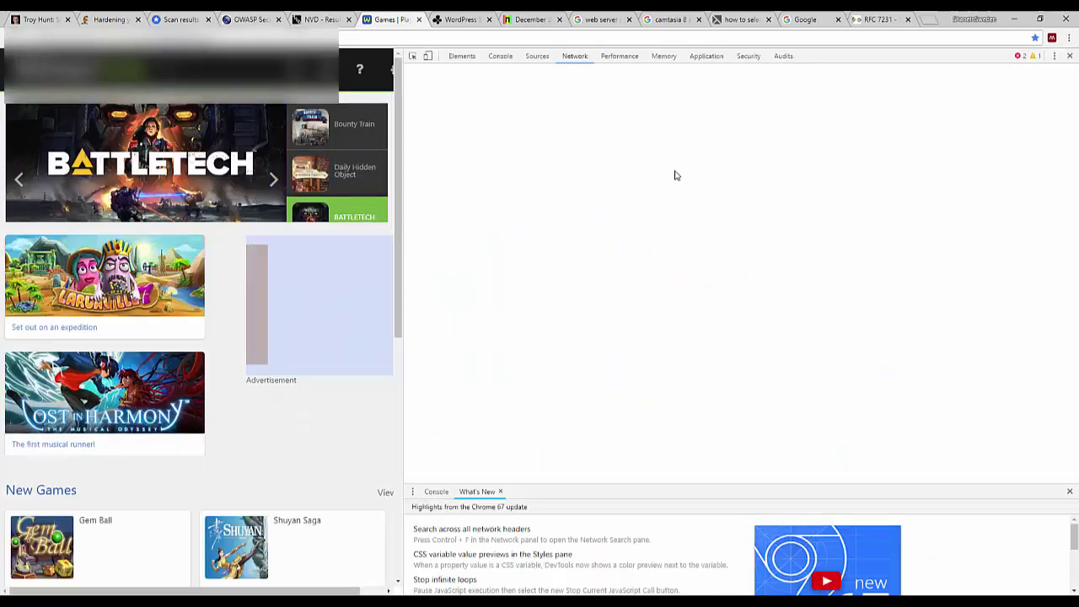
{"action": "left_click", "coordinate": [573, 58]}
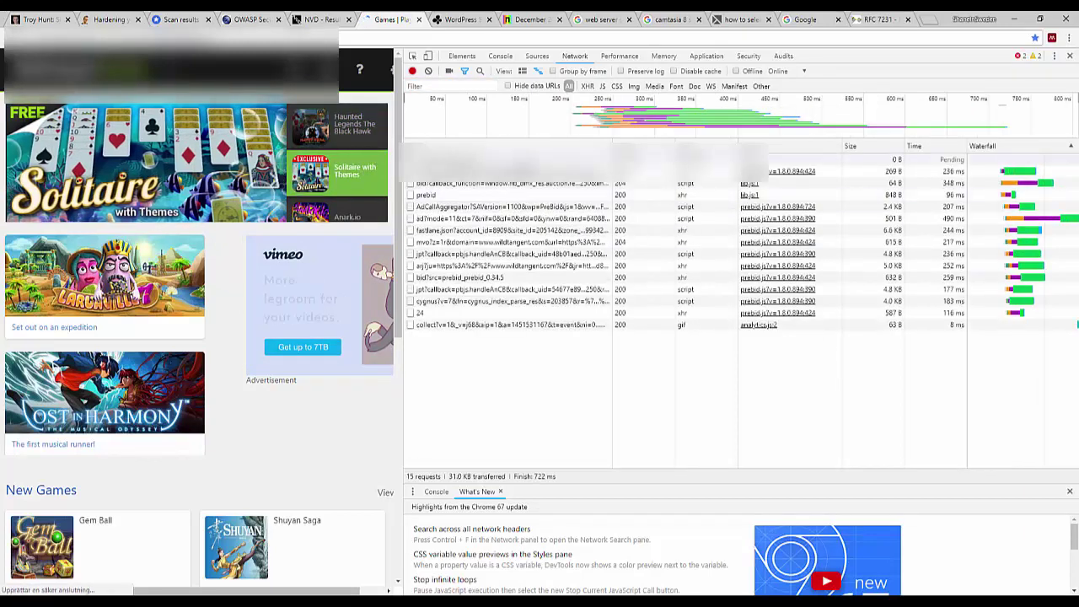
{"action": "key", "text": "F5"}
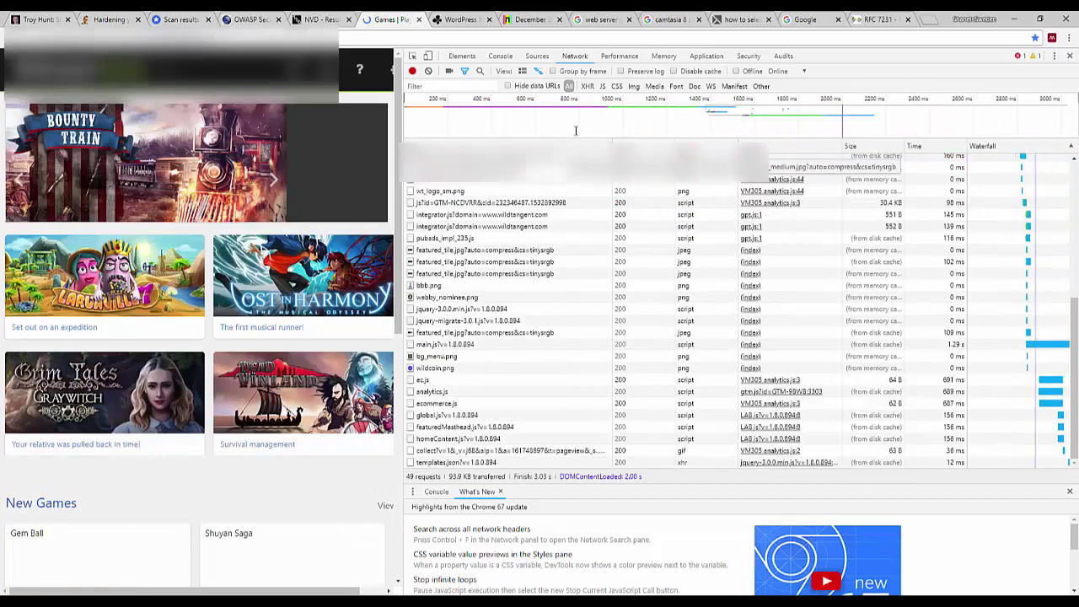
{"action": "left_click", "coordinate": [624, 386]}
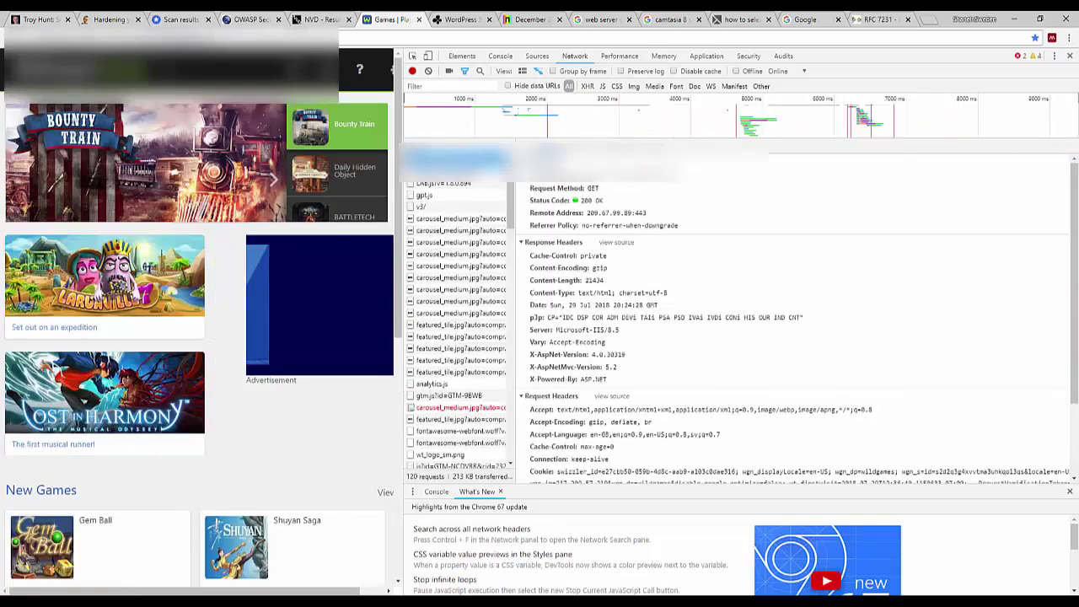
{"action": "double_click", "coordinate": [541, 329]}
{"action": "left_click_drag", "start_coordinate": [571, 335], "coordinate": [620, 330]}
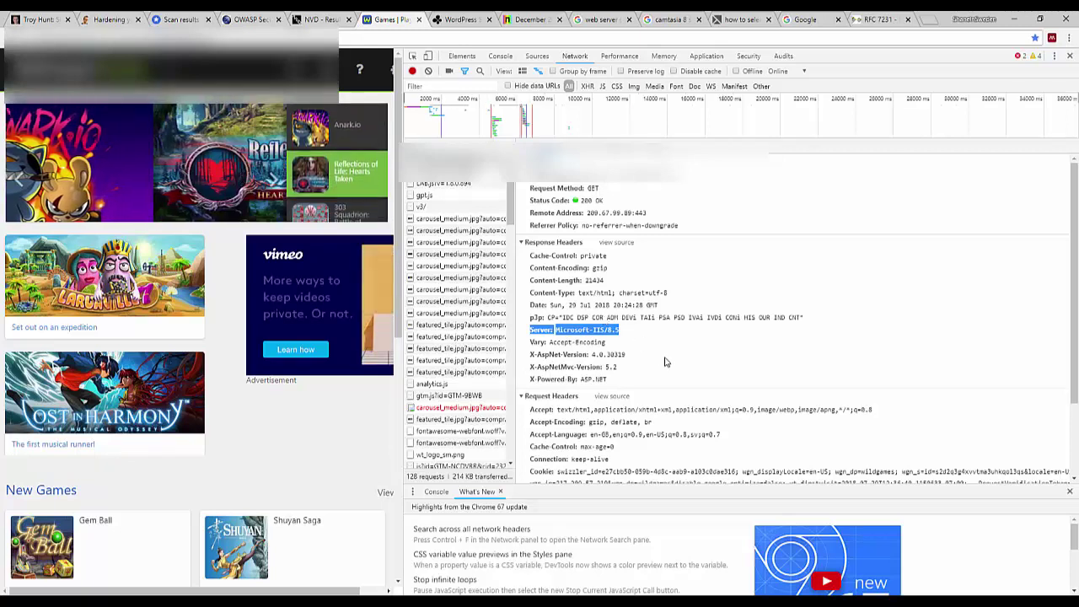
{"action": "left_click", "coordinate": [522, 371]}
{"action": "left_click_drag", "start_coordinate": [530, 355], "coordinate": [626, 357]}
{"action": "left_click_drag", "start_coordinate": [529, 367], "coordinate": [617, 368]}
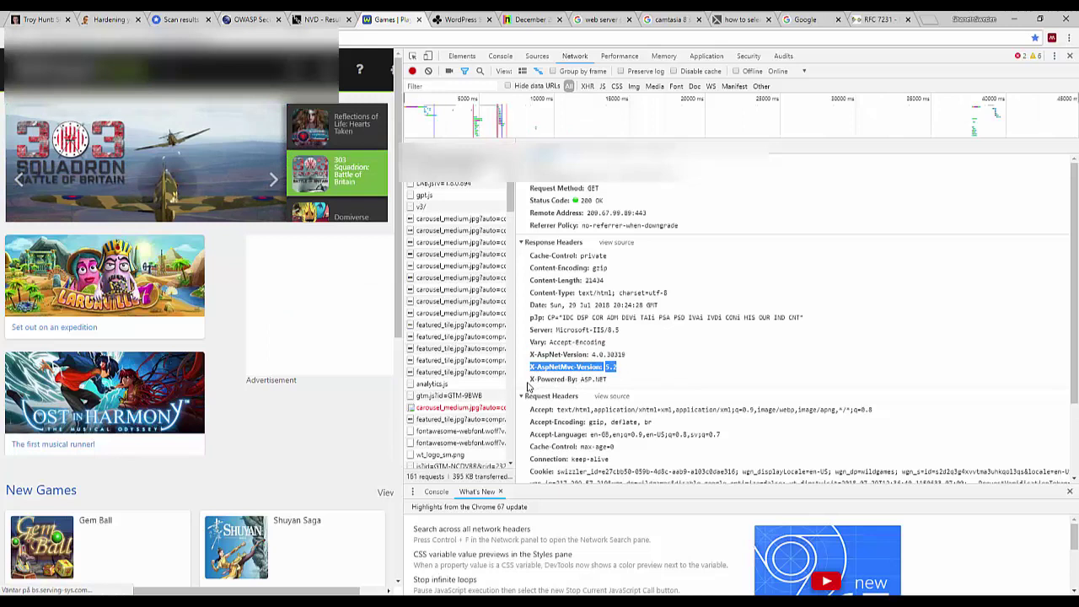
{"action": "left_click_drag", "start_coordinate": [530, 379], "coordinate": [610, 382]}
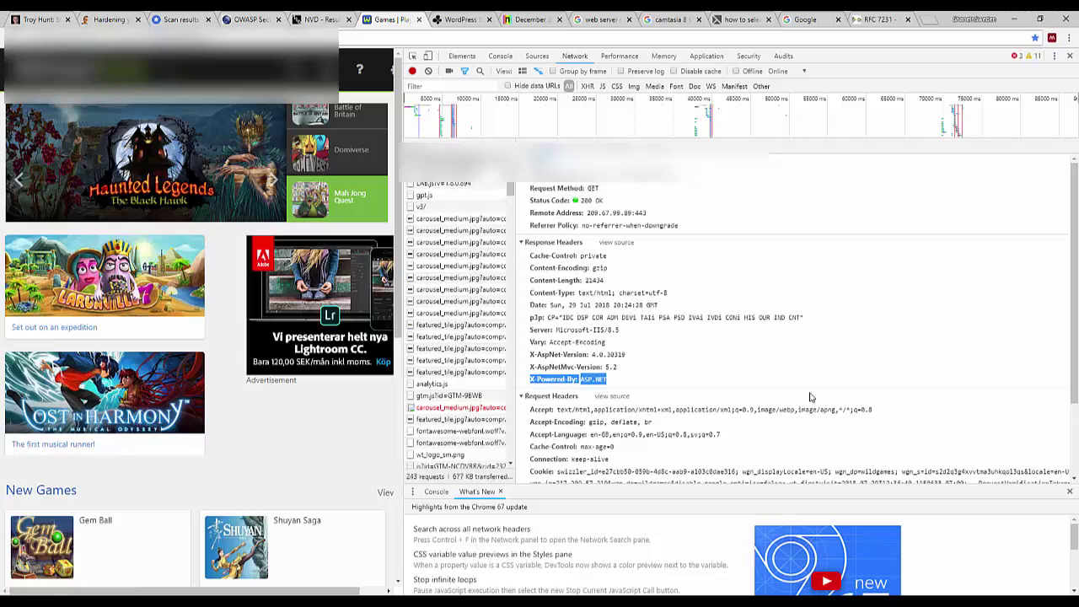
{"action": "left_click_drag", "start_coordinate": [593, 330], "coordinate": [619, 329]}
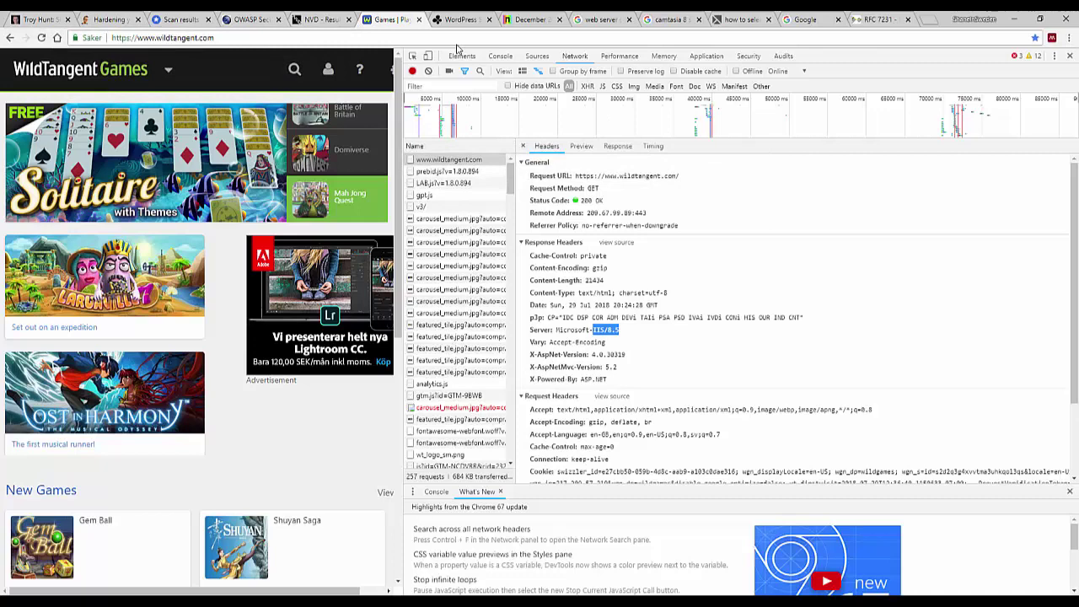
Scroll through the NVD results listing the two CVEs for IIS 8.5.
{"action": "left_click", "coordinate": [325, 23]}
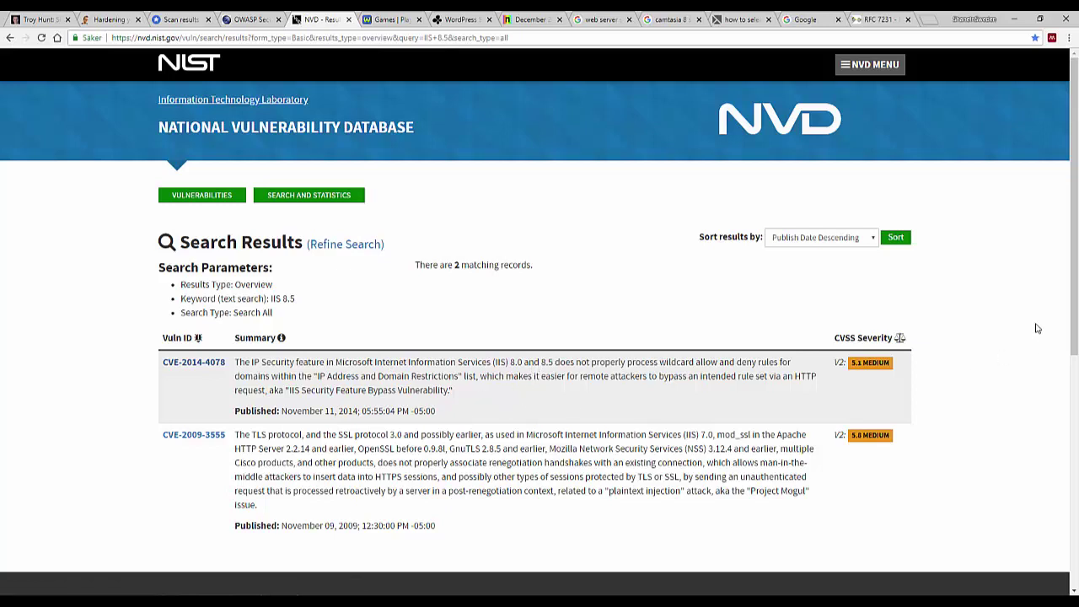
{"action": "scroll", "coordinate": [1045, 325], "scroll_direction": "down", "scroll_amount": 2}
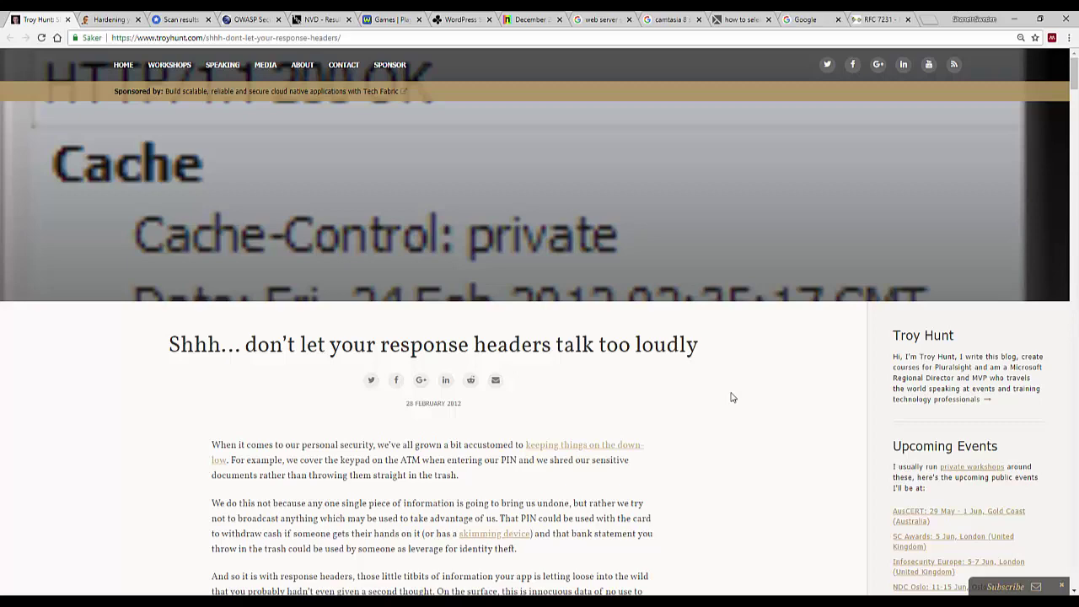
Scroll the Troy Hunt article and highlight its Server header description.
{"action": "scroll", "coordinate": [698, 407], "scroll_direction": "down", "scroll_amount": 1}
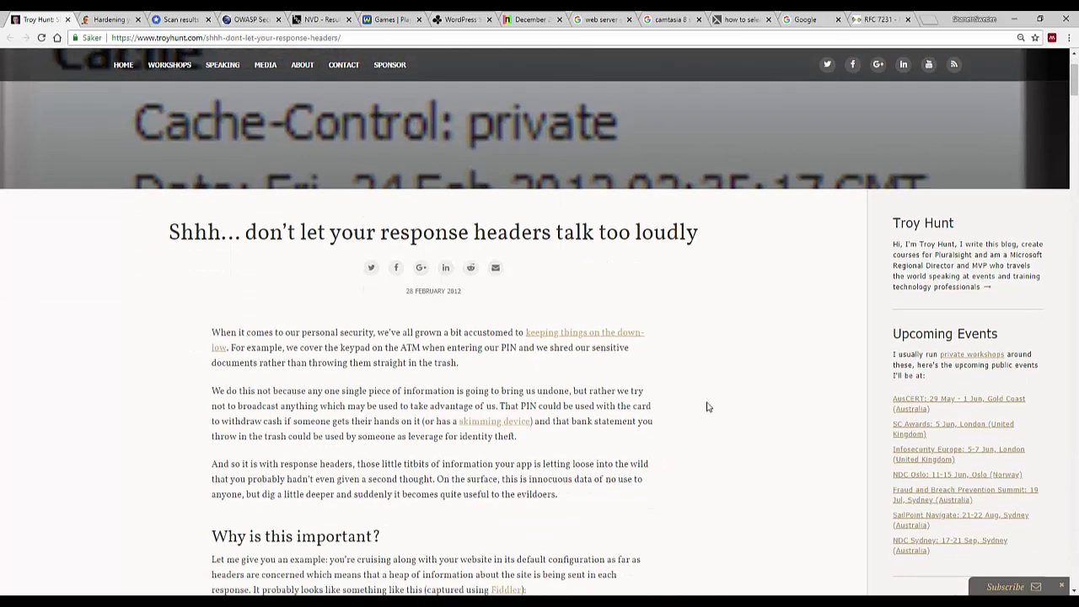
{"action": "scroll", "coordinate": [707, 407], "scroll_direction": "down", "scroll_amount": 10}
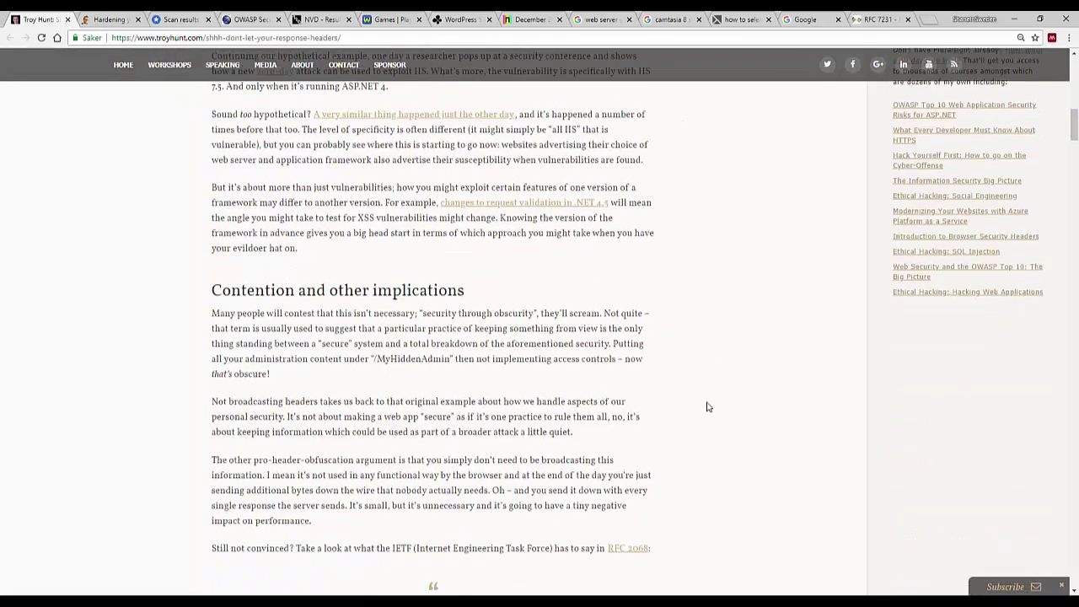
{"action": "scroll", "coordinate": [707, 407], "scroll_direction": "down", "scroll_amount": 7}
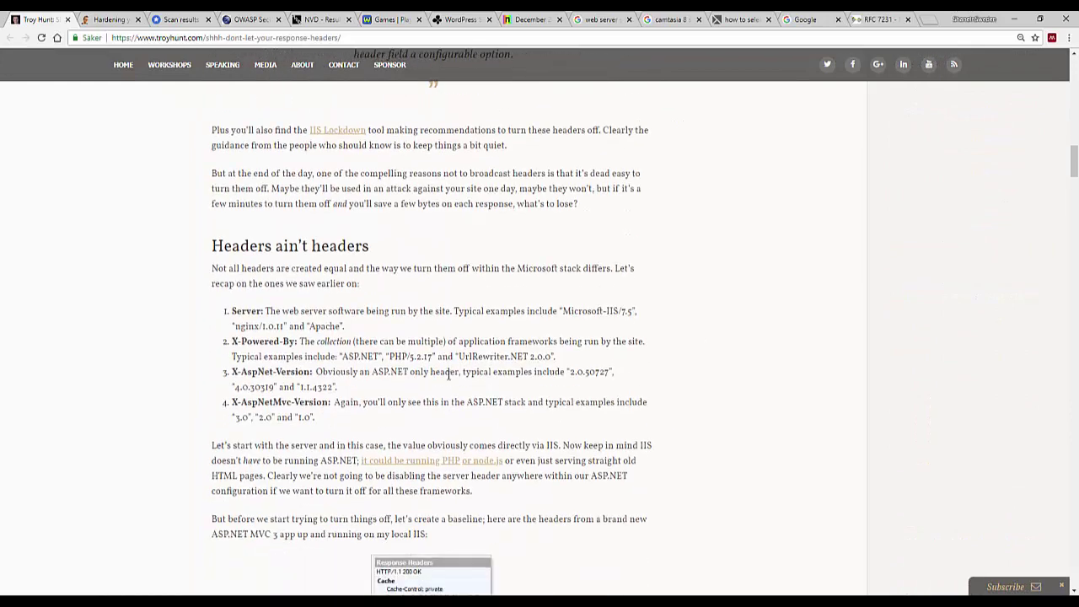
{"action": "left_click_drag", "start_coordinate": [232, 311], "coordinate": [414, 315]}
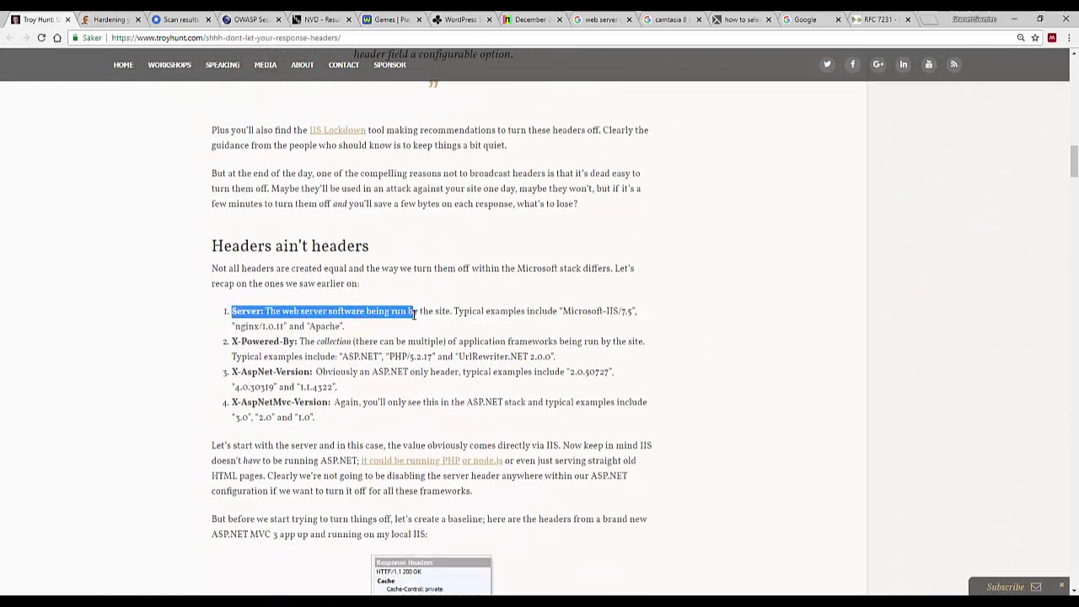
{"action": "scroll", "coordinate": [703, 368], "scroll_direction": "up", "scroll_amount": 6}
Highlight the title and date of the article on hardening HTTP response headers.
{"action": "left_click", "coordinate": [110, 18]}
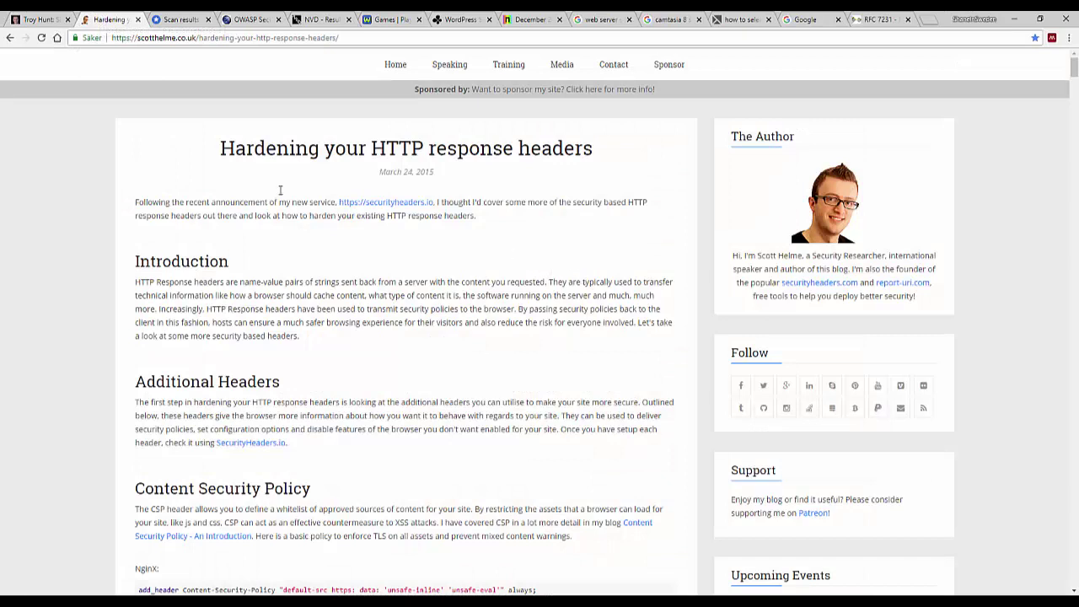
{"action": "left_click_drag", "start_coordinate": [221, 152], "coordinate": [556, 166]}
{"action": "left_click", "coordinate": [576, 187]}
Browse the OWASP Secure Headers Project page, then bring up the tui.co.uk scan results.
{"action": "left_click", "coordinate": [252, 18]}
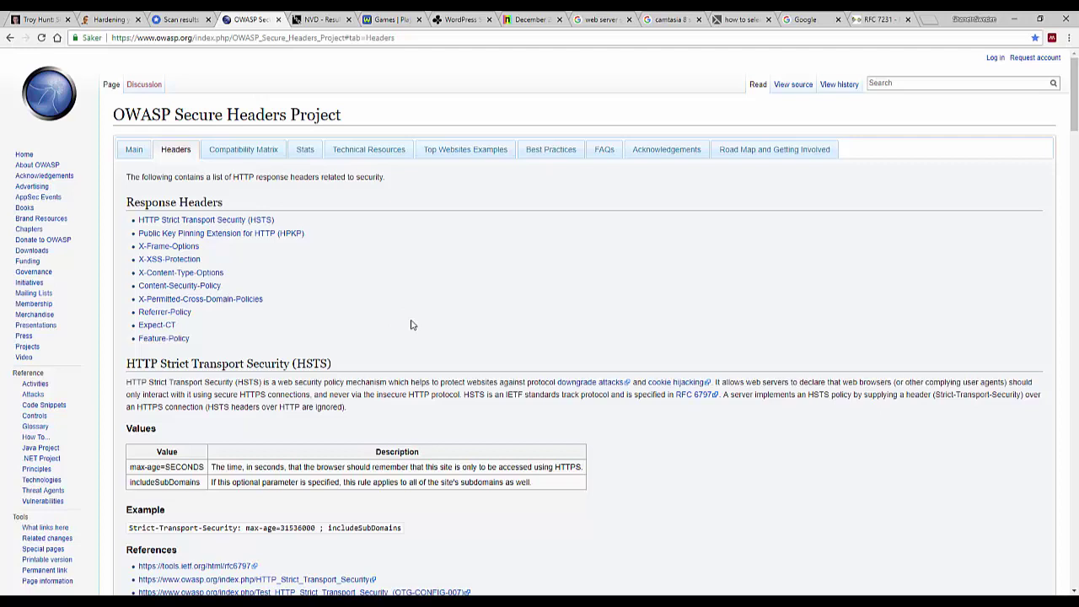
{"action": "scroll", "coordinate": [410, 324], "scroll_direction": "down", "scroll_amount": 1}
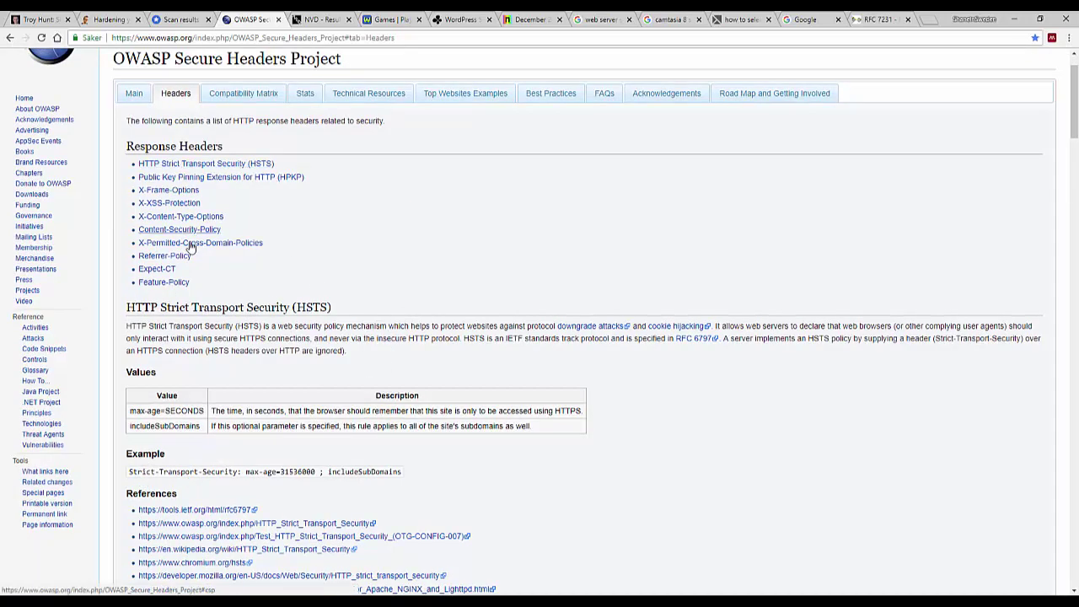
{"action": "scroll", "coordinate": [422, 234], "scroll_direction": "up", "scroll_amount": 1}
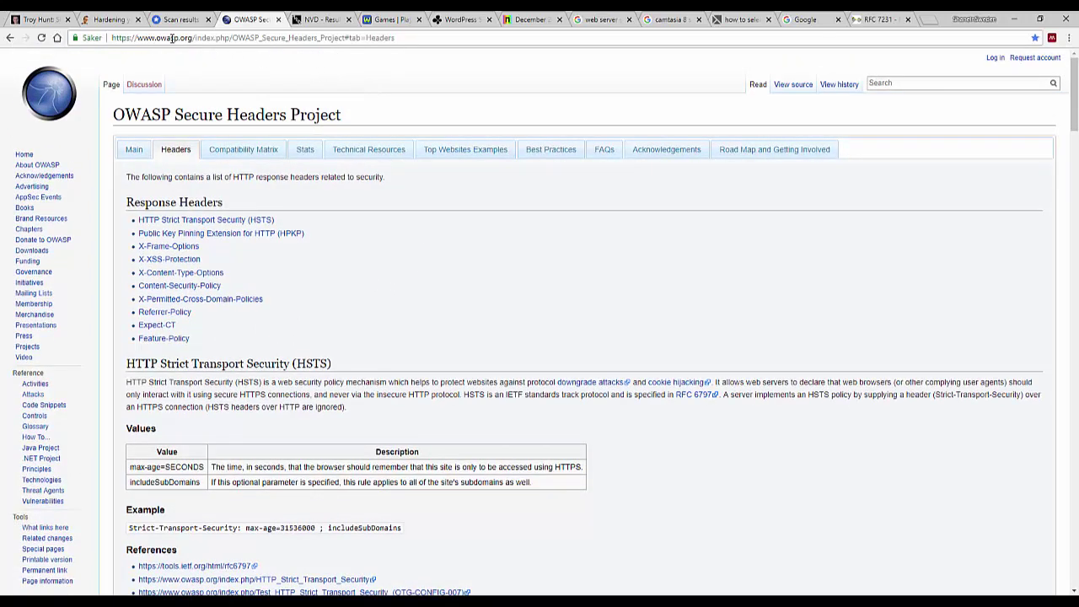
{"action": "left_click", "coordinate": [110, 18]}
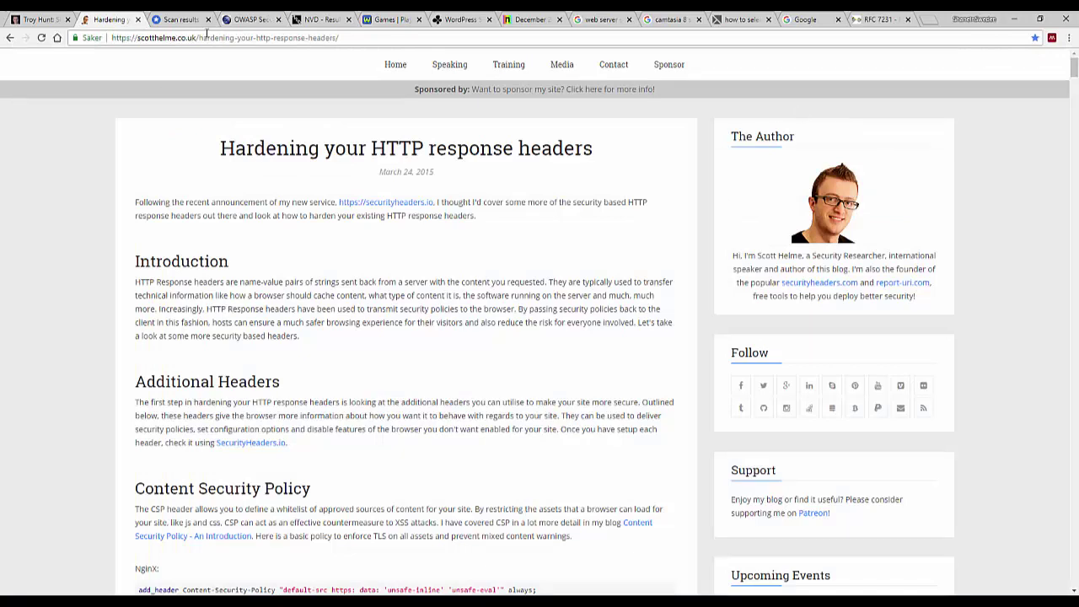
{"action": "left_click", "coordinate": [178, 18]}
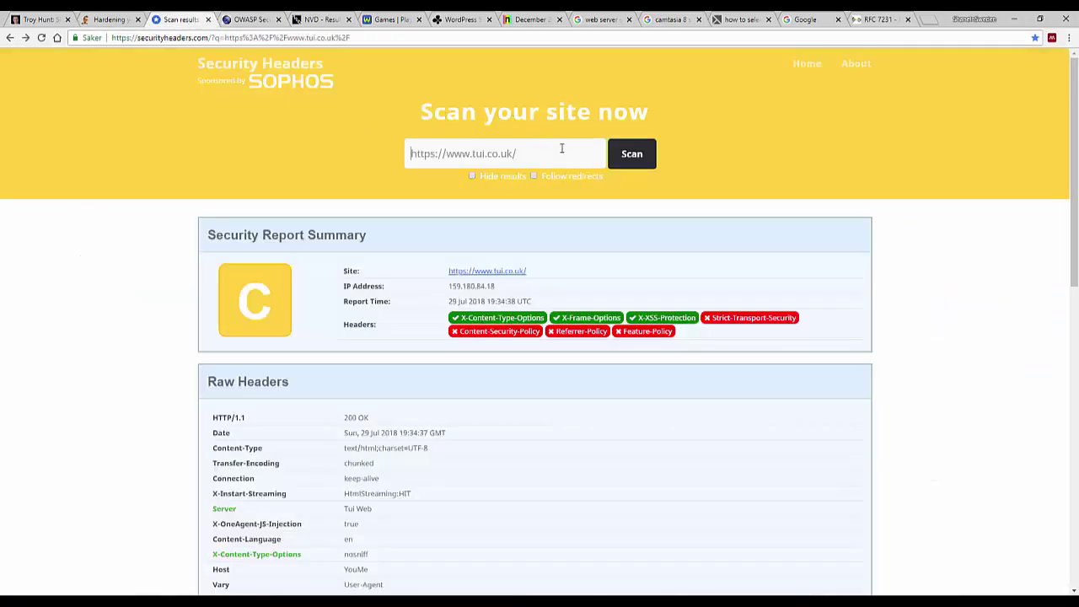
{"action": "left_click", "coordinate": [531, 159]}
{"action": "left_click_drag", "start_coordinate": [531, 158], "coordinate": [270, 155]}
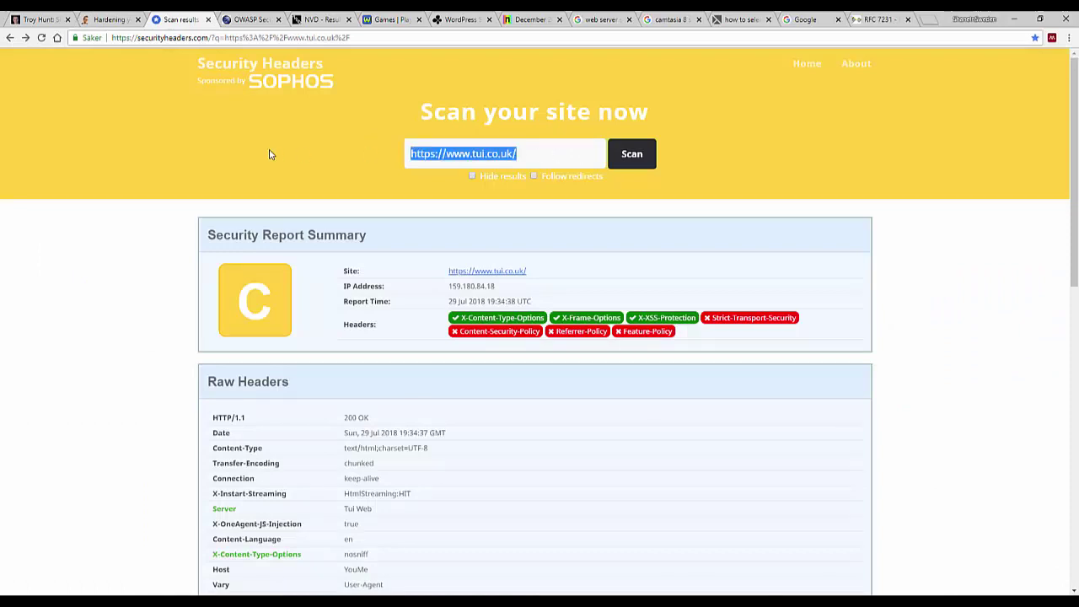
{"action": "type", "text": "www.goo"}
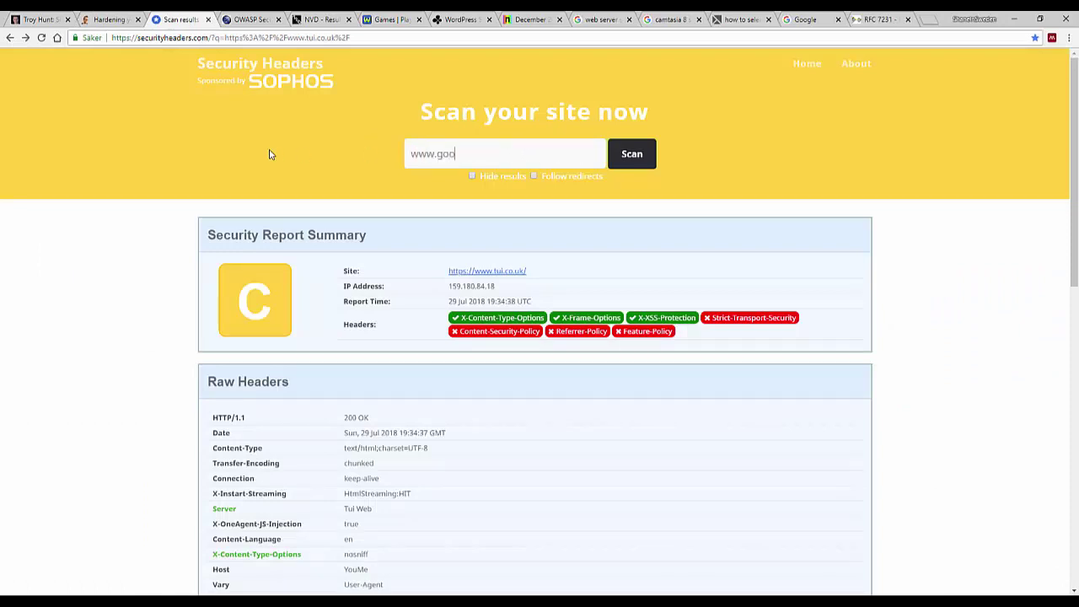
{"action": "type", "text": "gle.com"}
{"action": "key", "text": "Home"}
{"action": "type", "text": "https://"}
{"action": "key", "text": "Return"}
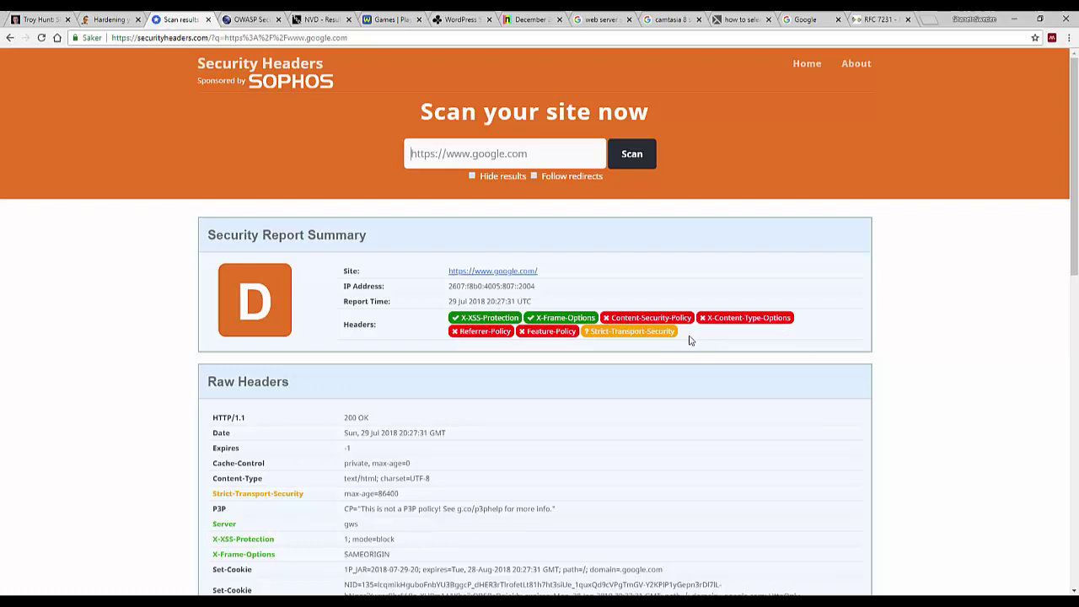
{"action": "scroll", "coordinate": [689, 348], "scroll_direction": "down", "scroll_amount": 3}
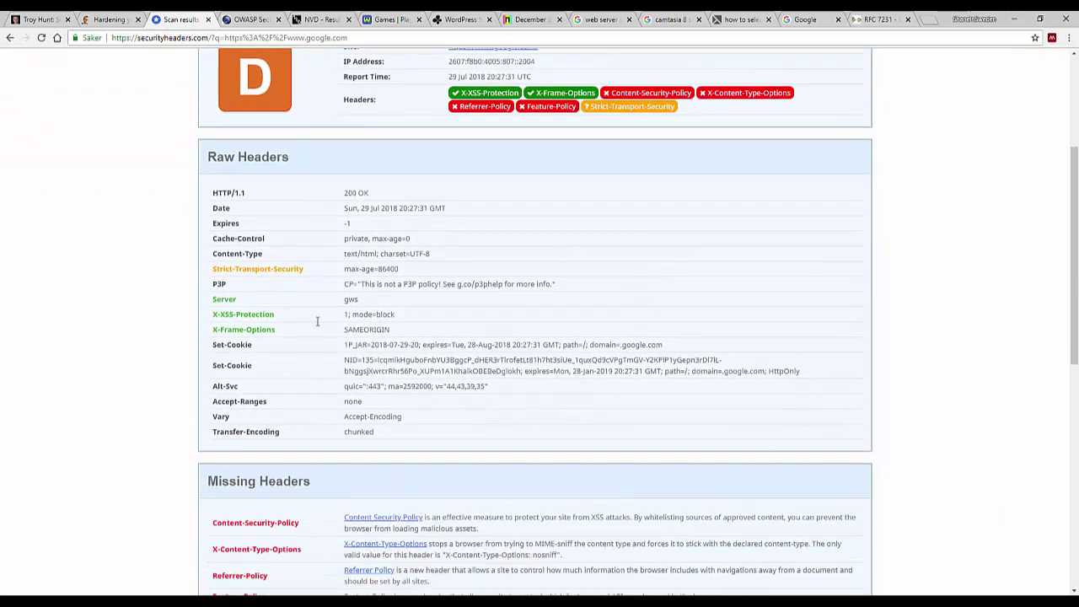
{"action": "scroll", "coordinate": [226, 345], "scroll_direction": "up", "scroll_amount": 3}
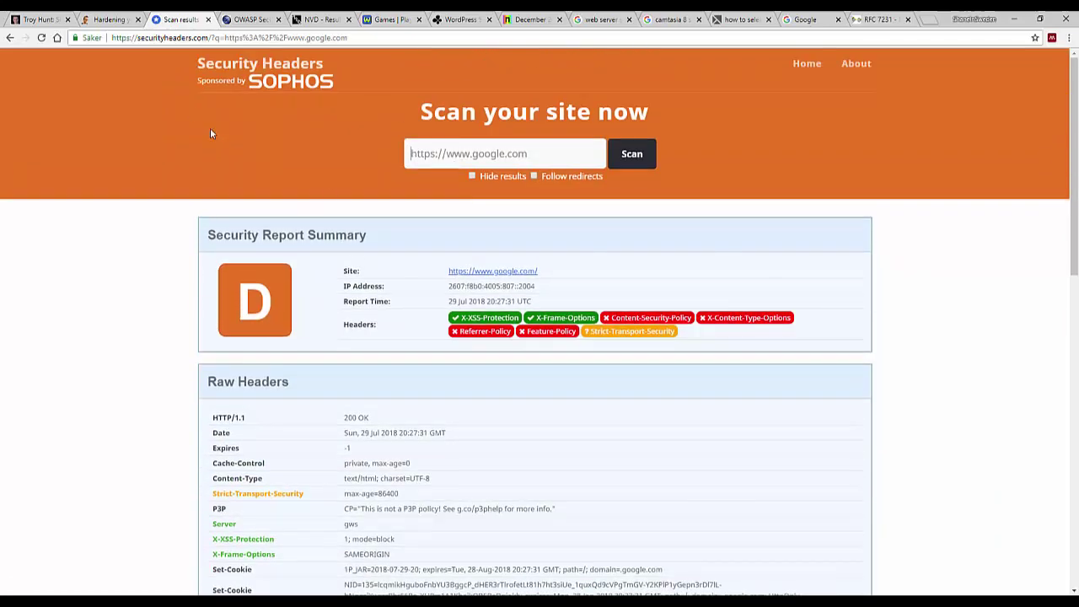
Go to the OWASP Secure Headers Project tab and jump to its Content-Security-Policy section.
{"action": "left_click", "coordinate": [108, 19]}
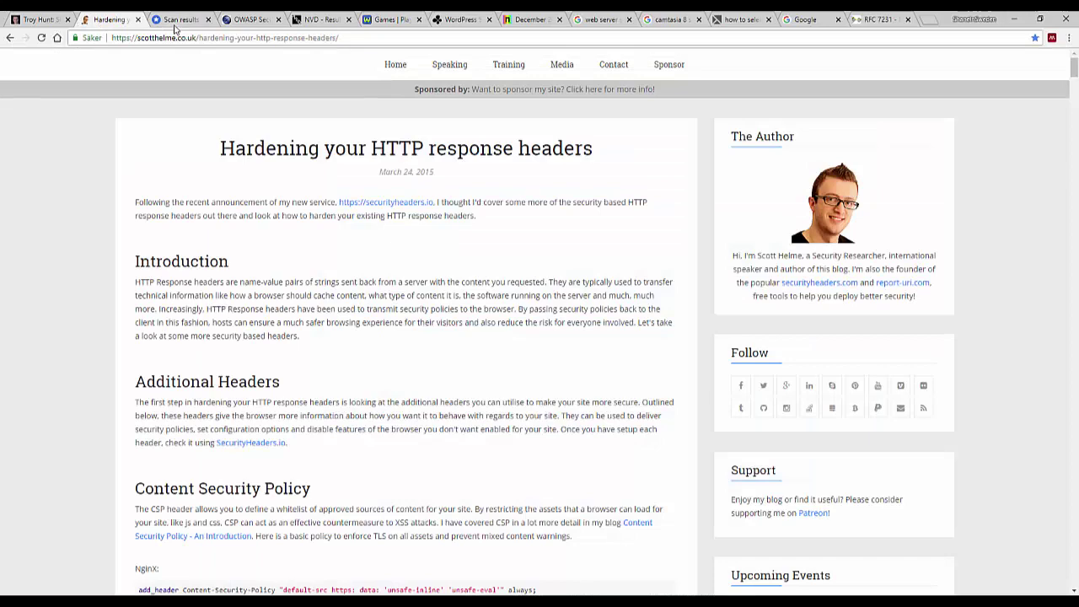
{"action": "left_click", "coordinate": [177, 20]}
{"action": "left_click", "coordinate": [247, 19]}
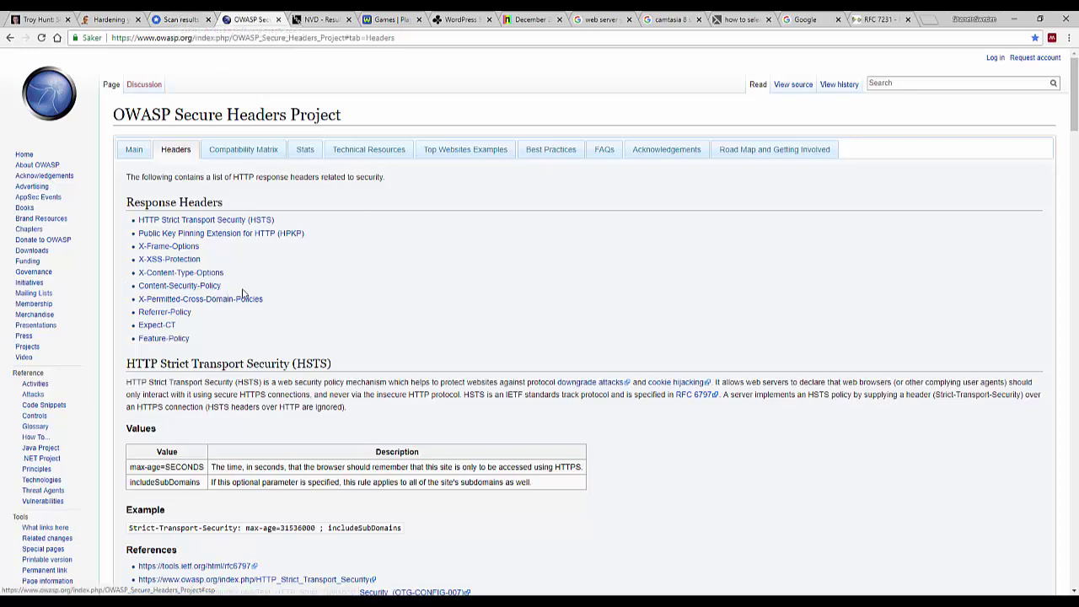
{"action": "left_click_drag", "start_coordinate": [221, 286], "coordinate": [179, 288]}
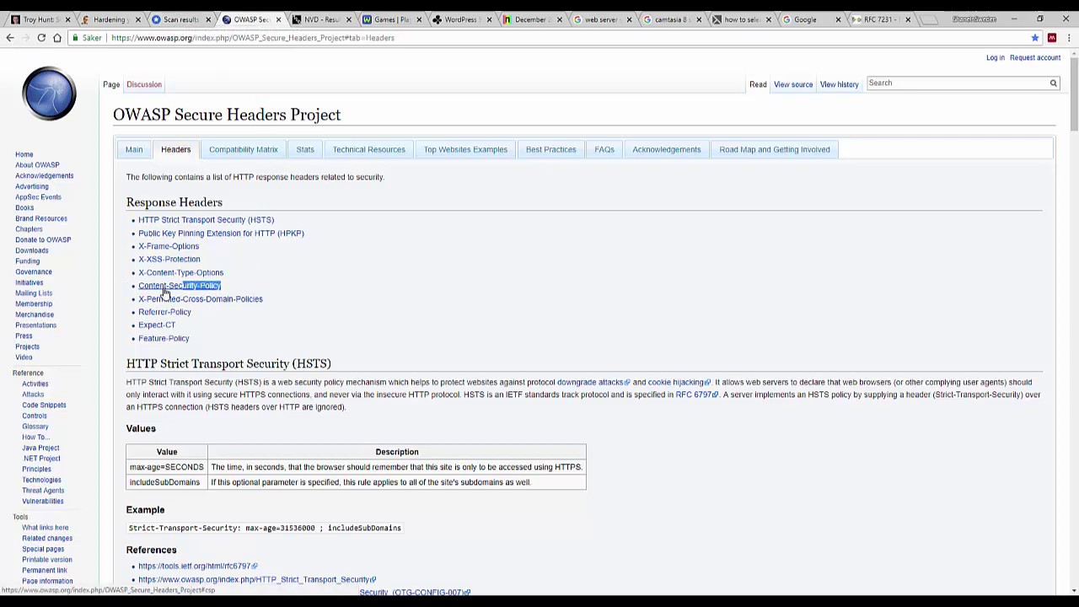
{"action": "left_click", "coordinate": [165, 288]}
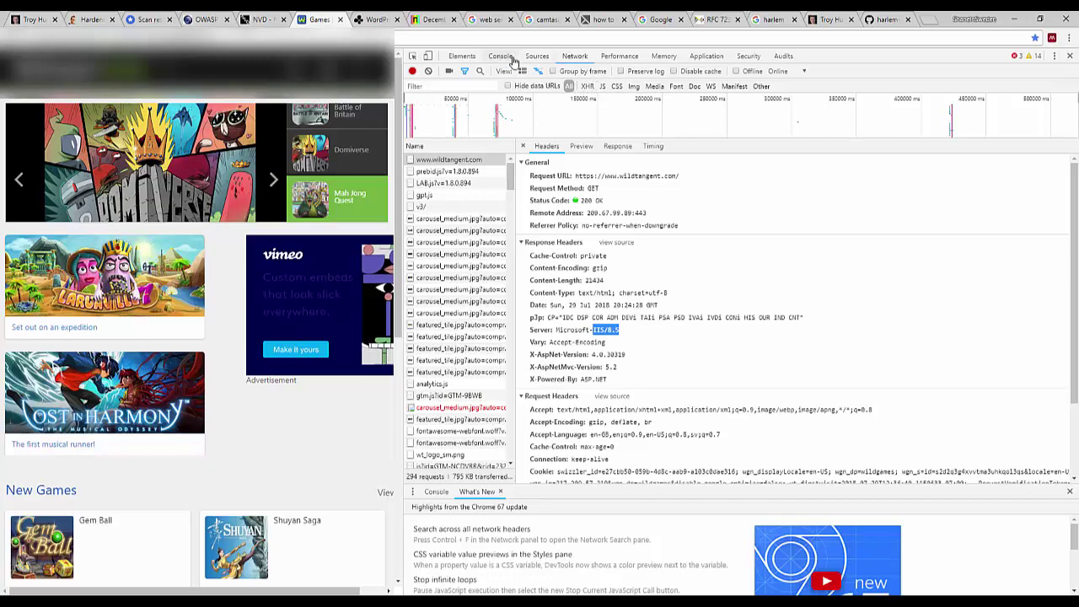
Bring up the games site's console paste menu, close DevTools, then switch to the Troy Hunt security-headers post.
{"action": "left_click", "coordinate": [498, 56]}
{"action": "right_click", "coordinate": [427, 329]}
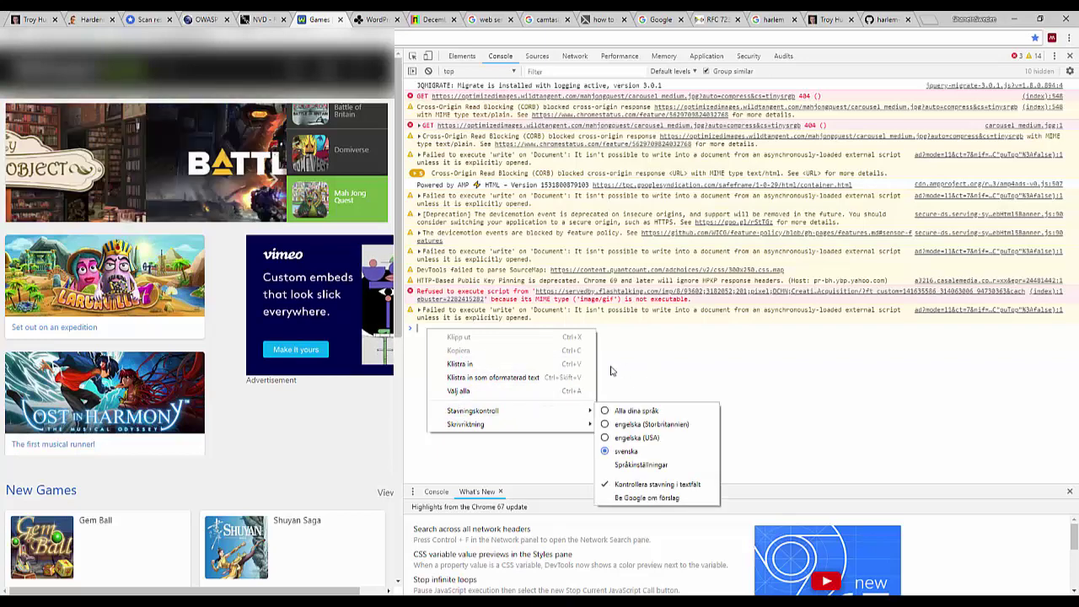
{"action": "key", "text": "F12"}
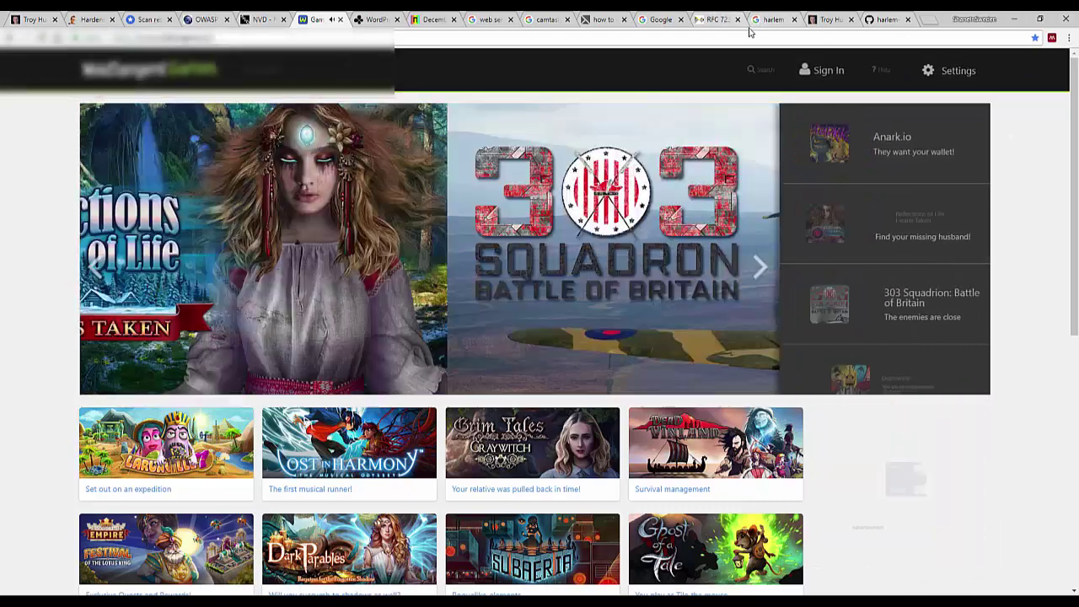
{"action": "left_click", "coordinate": [830, 18]}
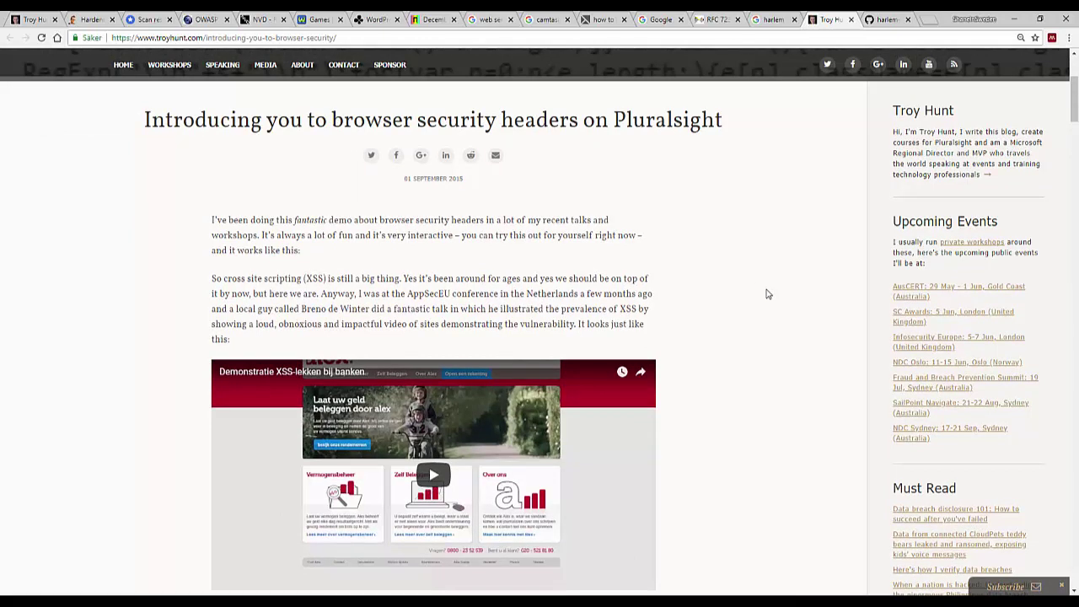
Paste the Harlem Shake script into the blog post's developer console and run it.
{"action": "key", "text": "F12"}
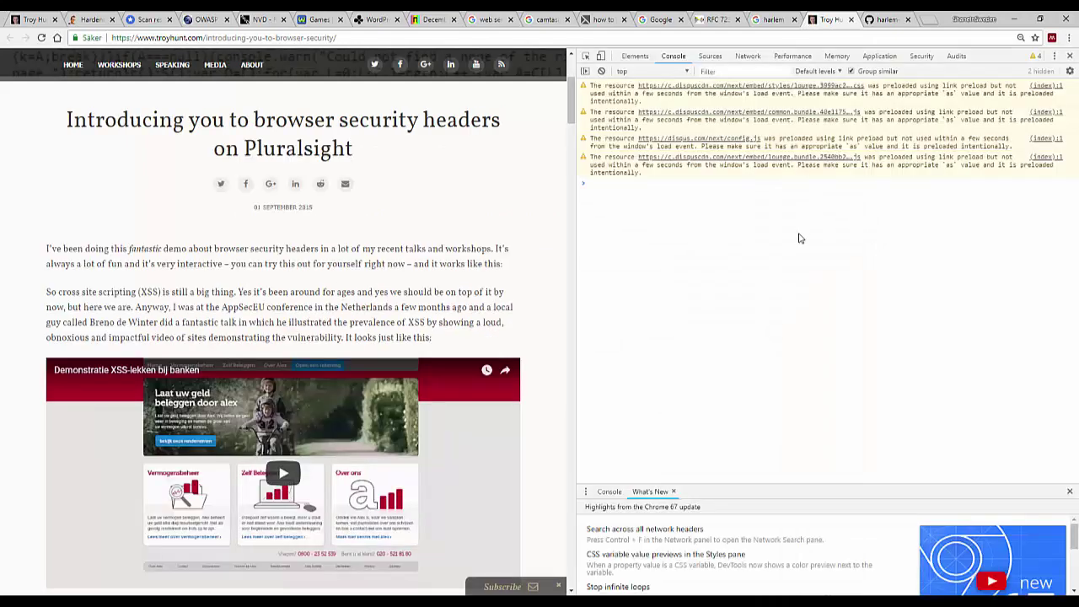
{"action": "right_click", "coordinate": [616, 190]}
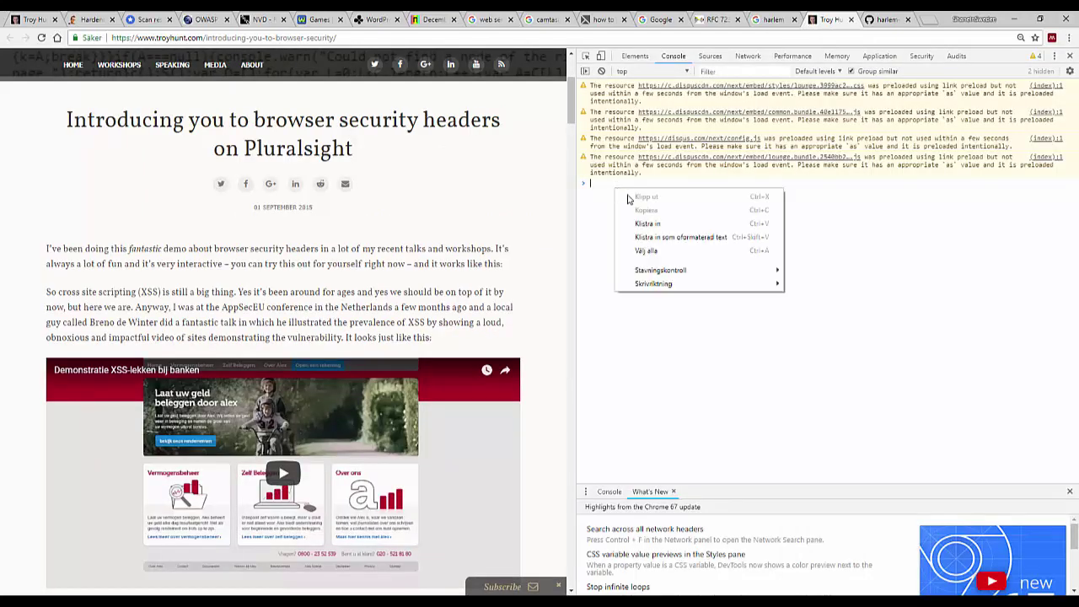
{"action": "left_click", "coordinate": [656, 225]}
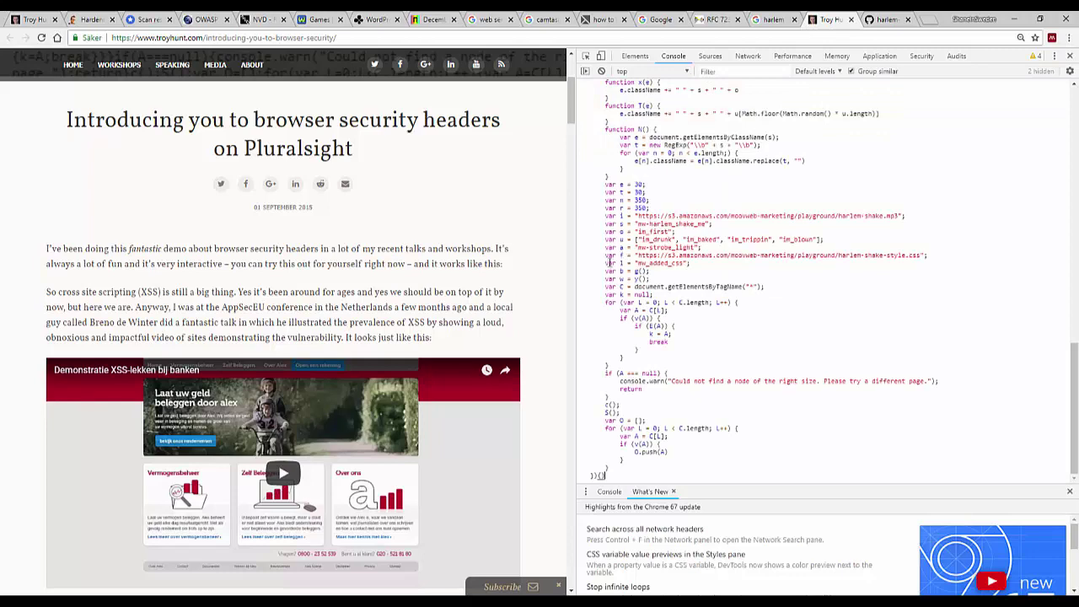
{"action": "key", "text": "Return"}
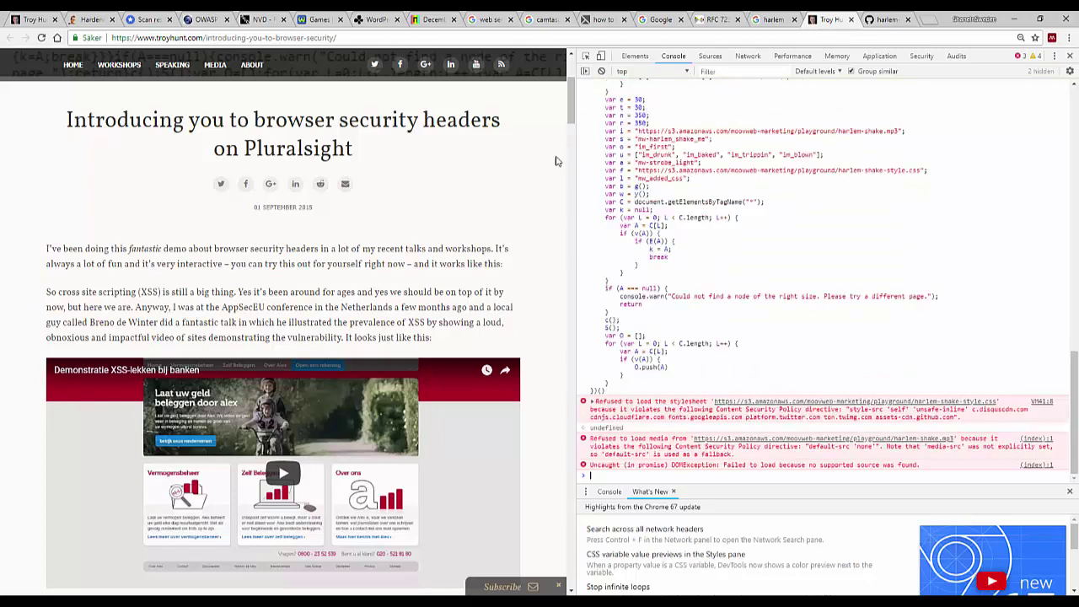